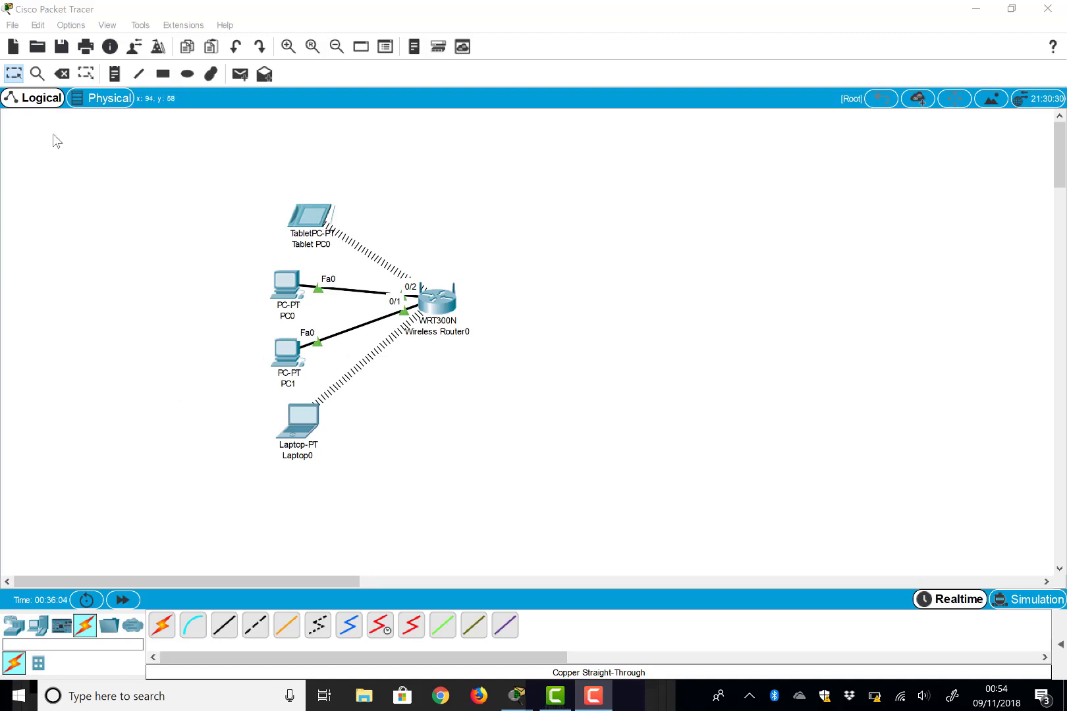
Step: Inspect Tablet PC0's algorithm settings and PC0's configuration window, closing each afterwards
click(310, 224)
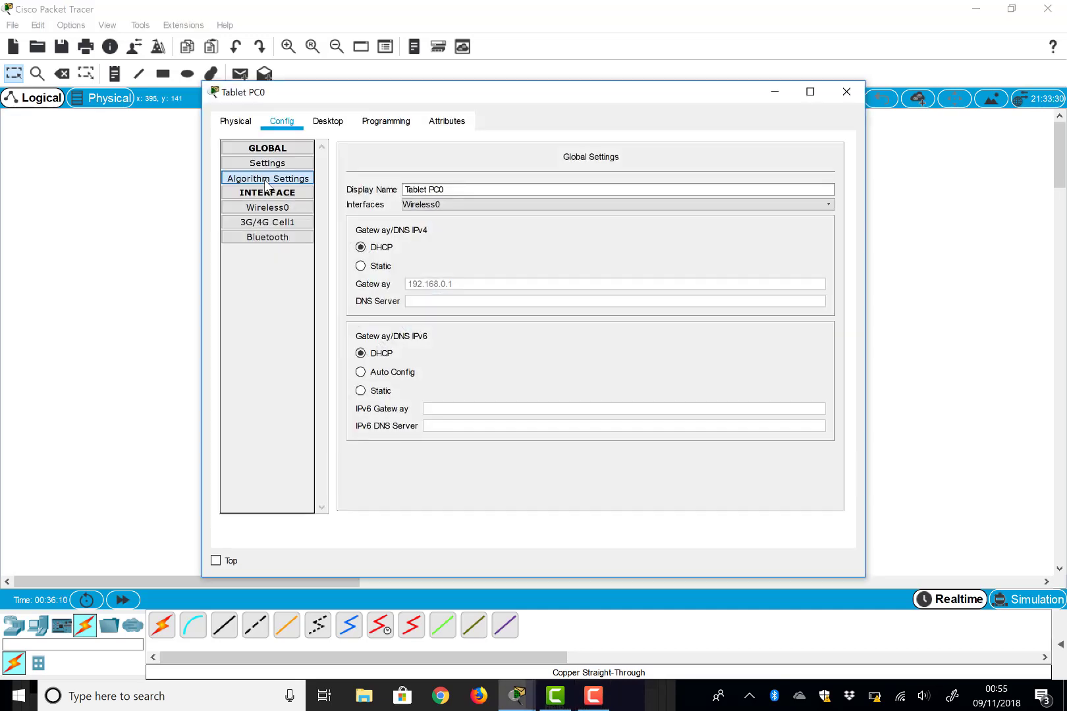
click(266, 180)
click(846, 92)
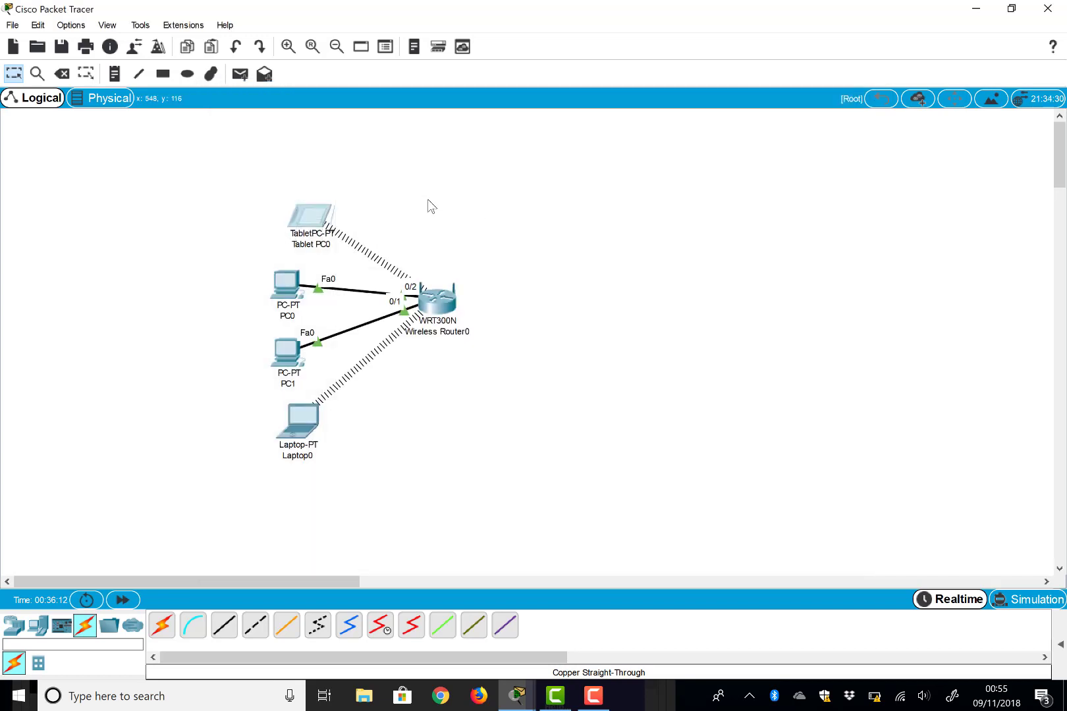
mouse_move(306, 222)
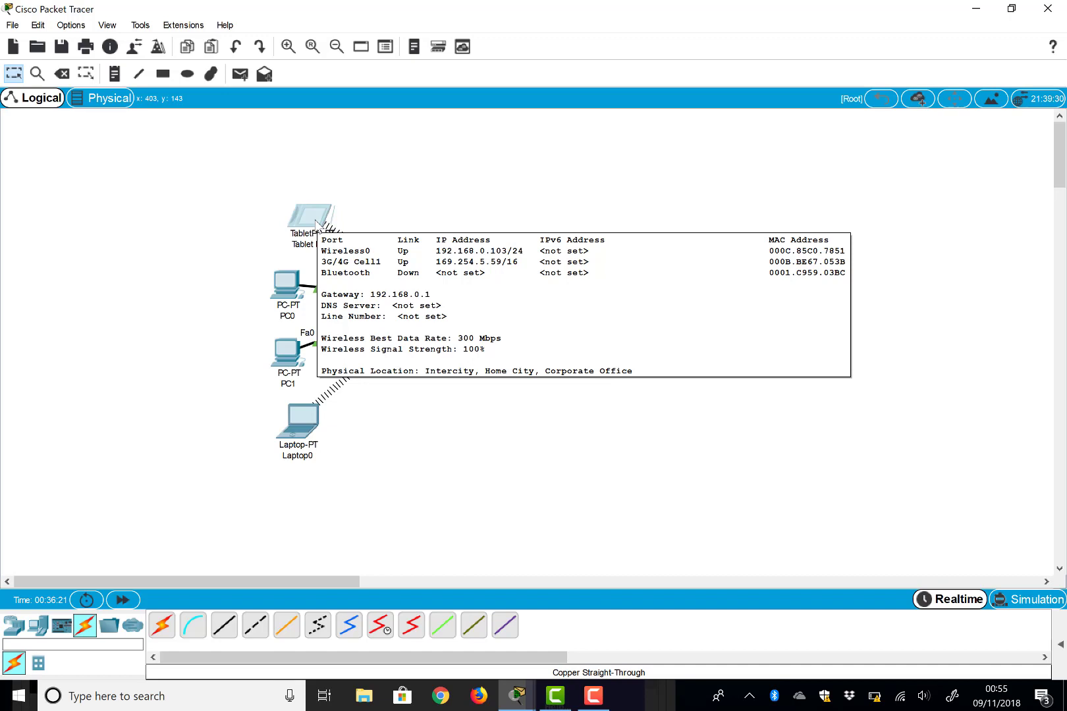
mouse_move(294, 283)
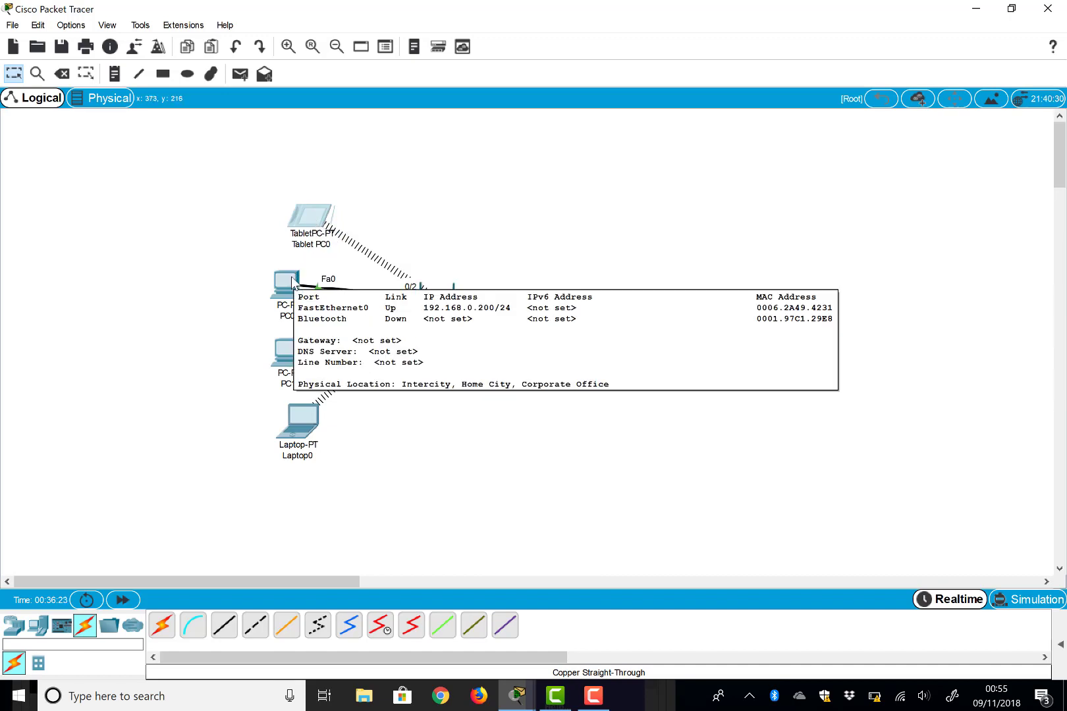
click(293, 284)
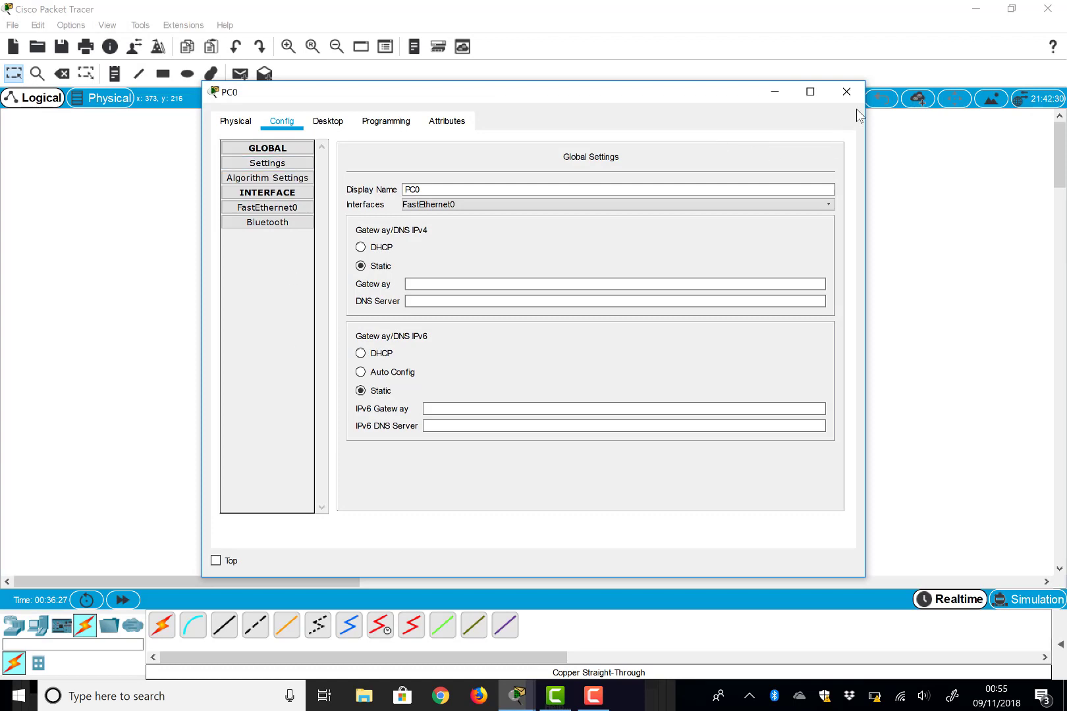
click(847, 91)
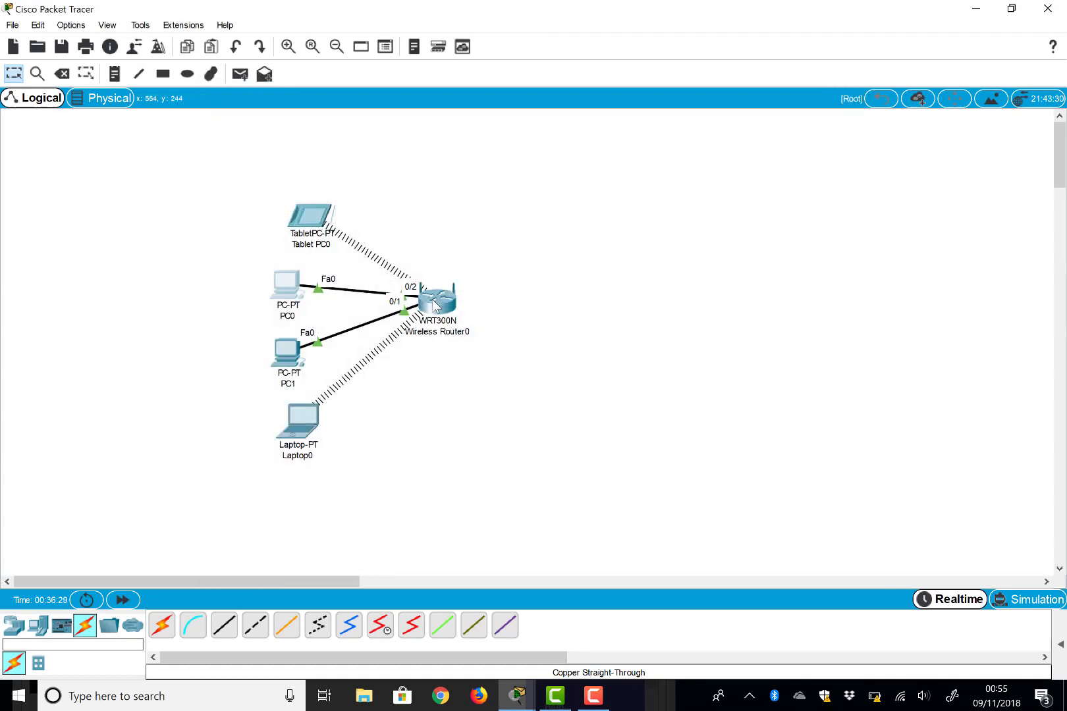
Step: Switch to the Physical view and zoom out the Intercity map until Home City appears
mouse_move(434, 305)
click(91, 106)
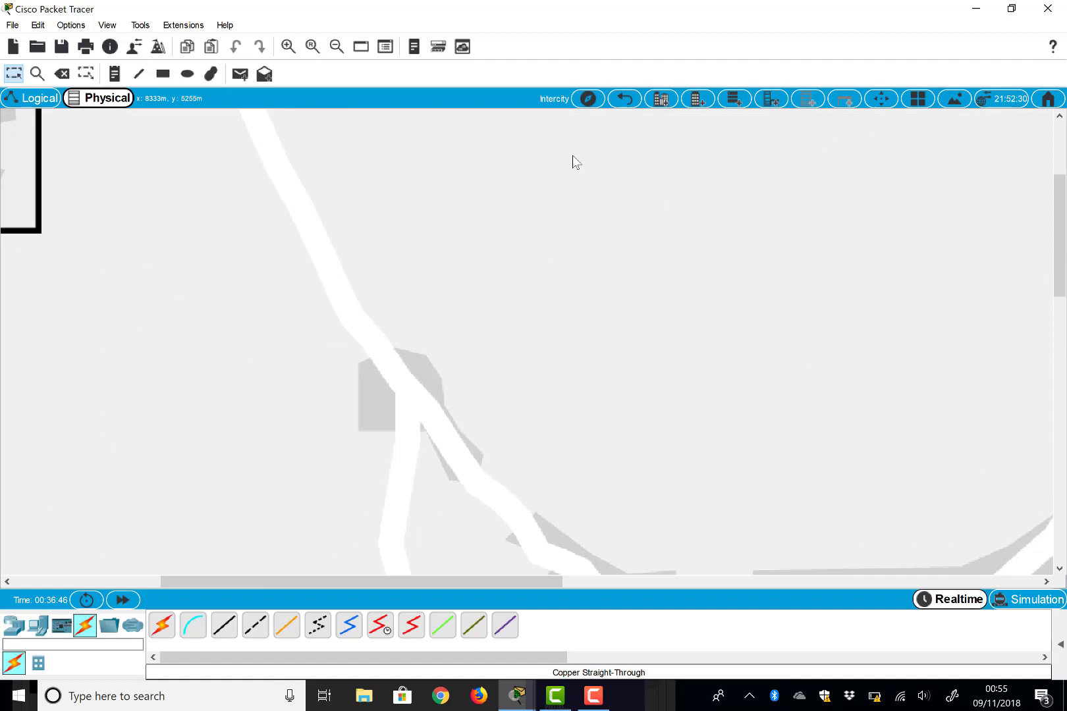
click(625, 100)
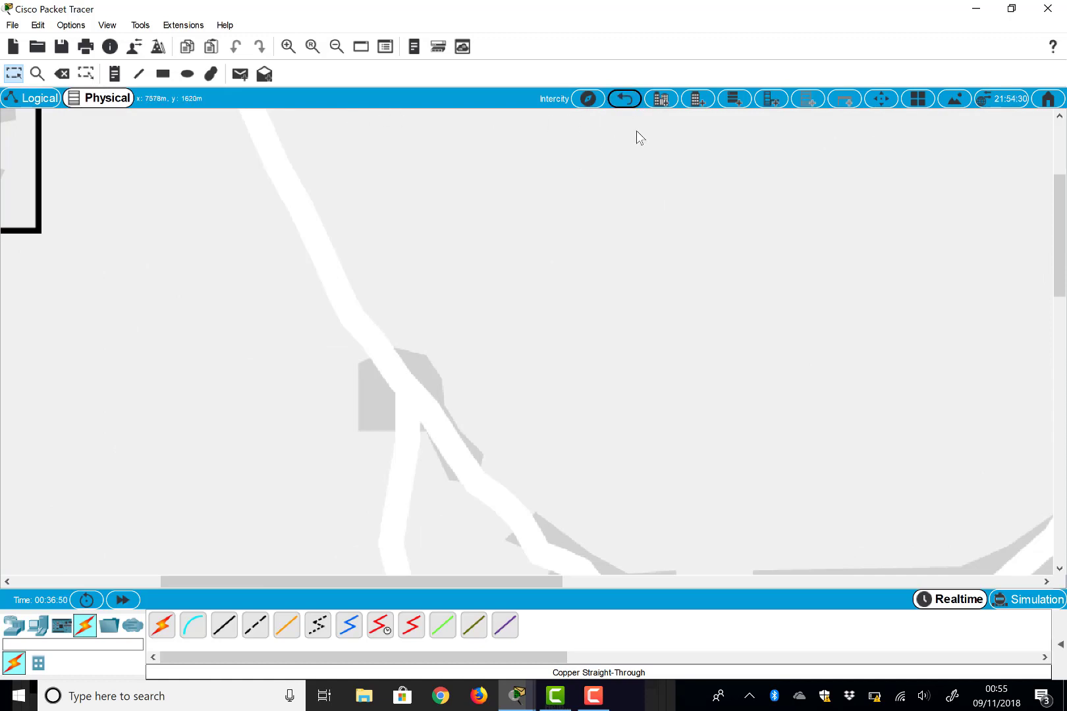
click(336, 47)
click(336, 47)
click(336, 48)
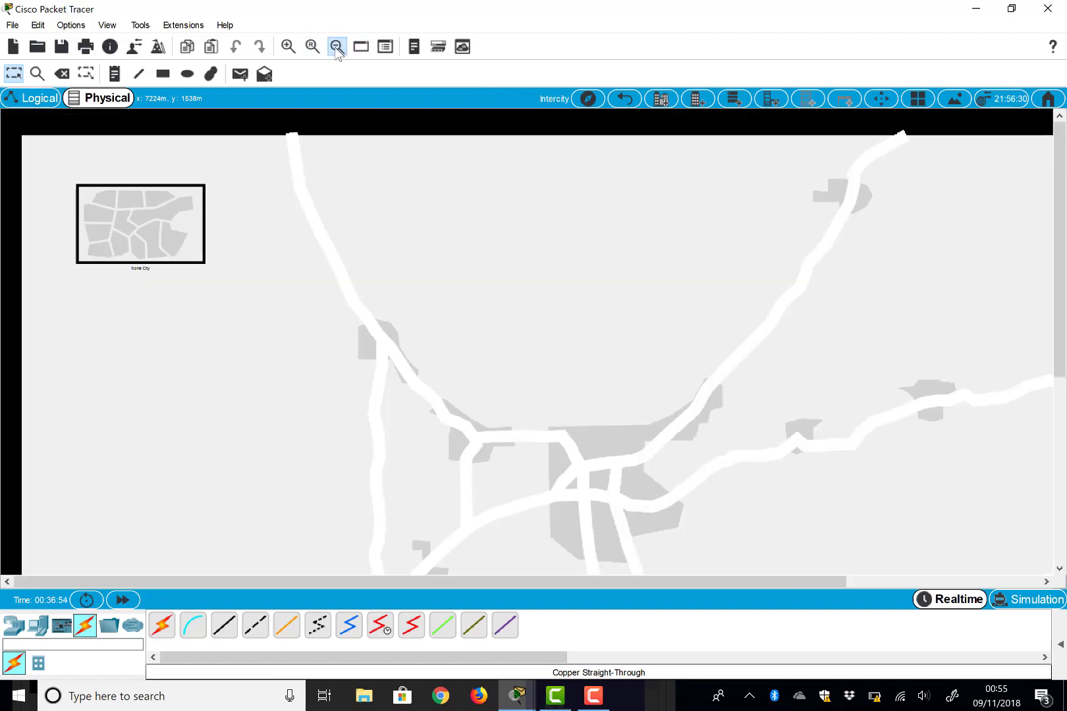
click(337, 47)
scroll(409, 231, down, 1)
scroll(409, 235, down, 1)
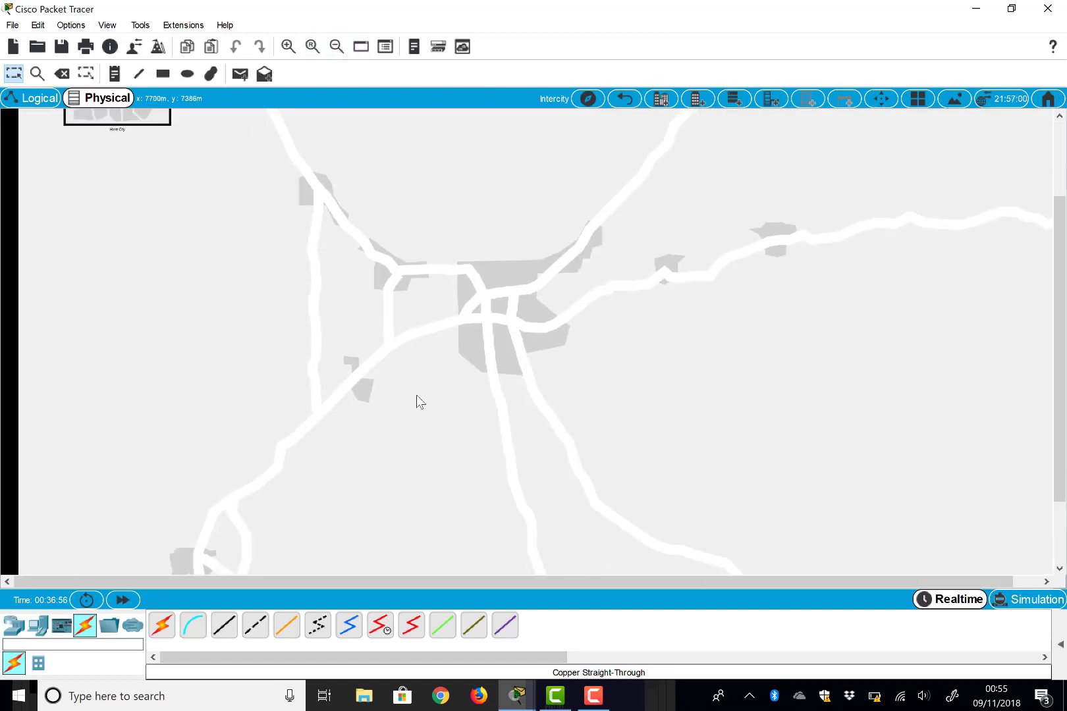
scroll(417, 400, down, 2)
scroll(417, 400, up, 3)
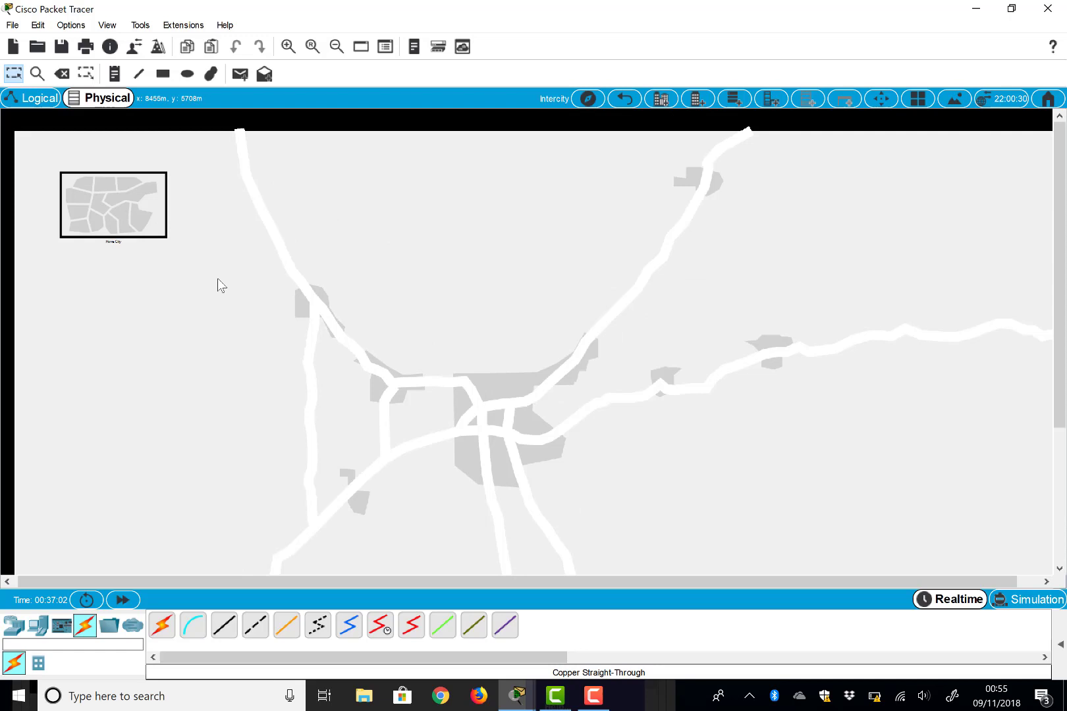
Step: Enter Home City and zoom out four times to show the whole city
click(130, 208)
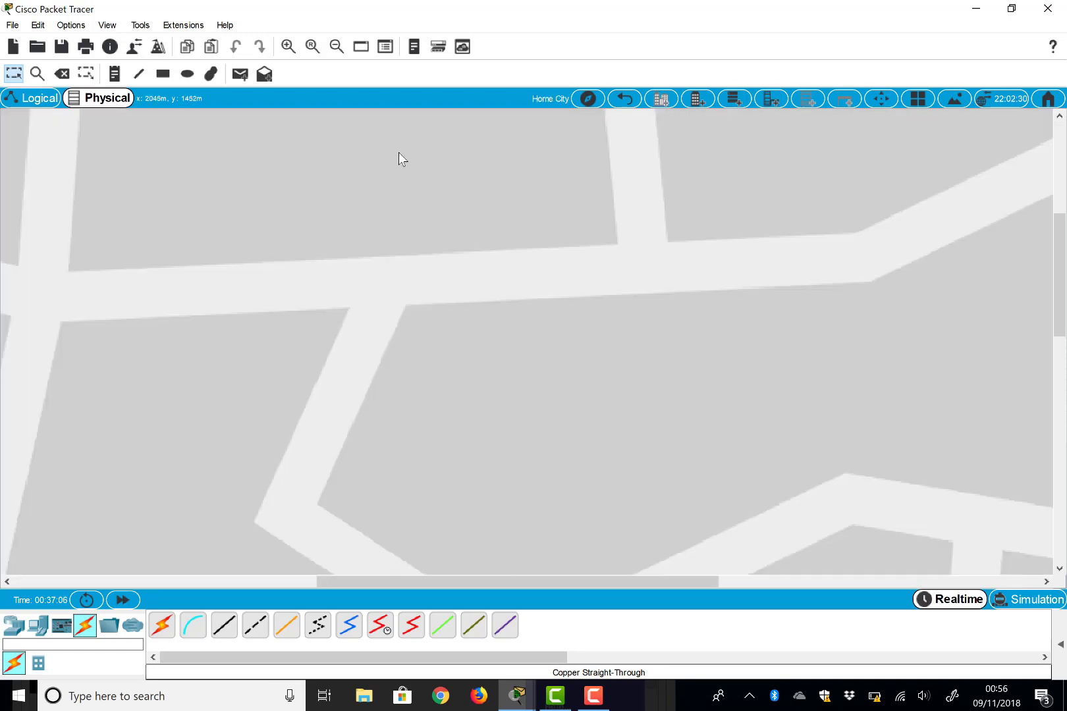
click(337, 47)
click(336, 47)
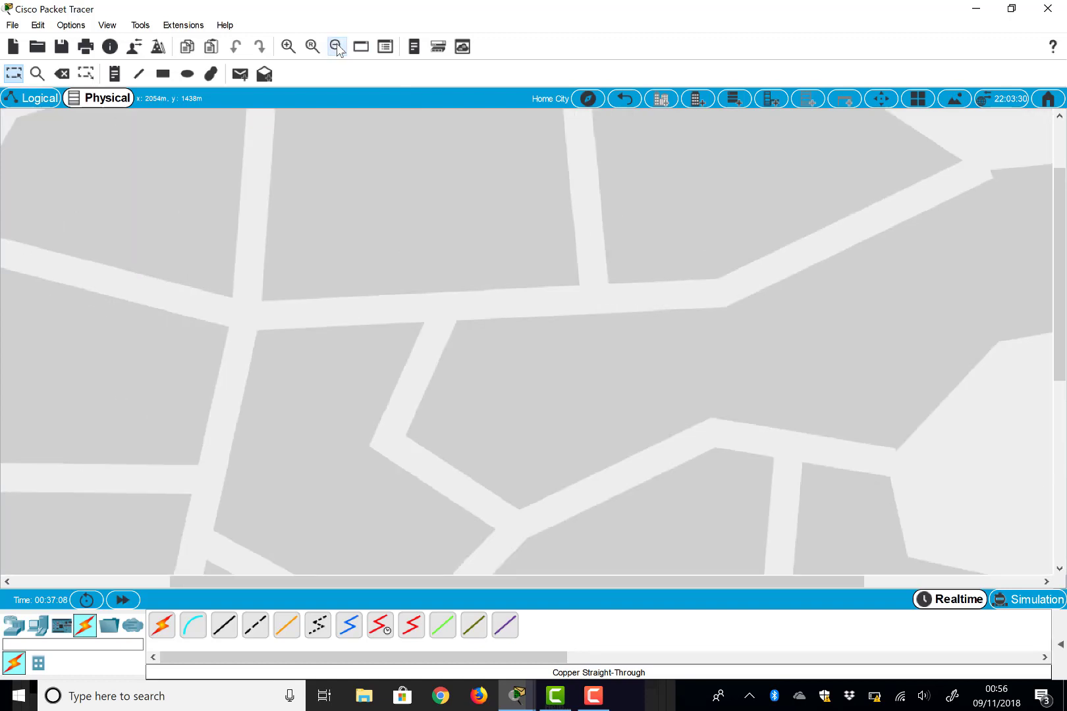
click(337, 47)
click(336, 46)
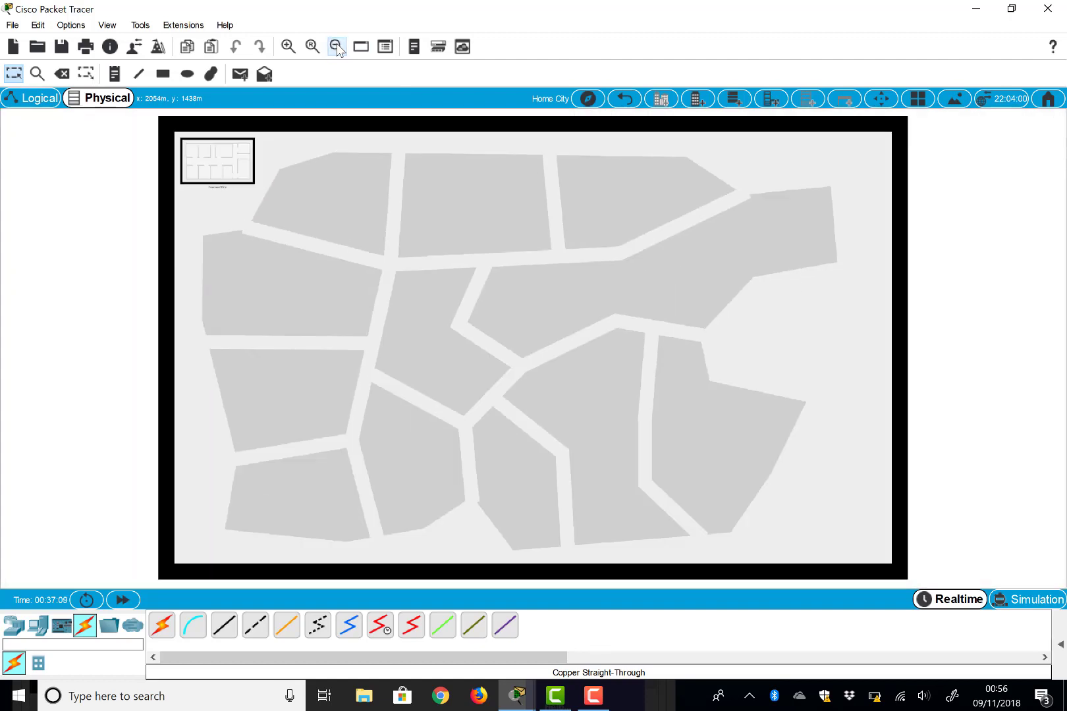
Step: Look inside the Corporate Office, back out to the Intercity map, then reopen Home City
click(226, 175)
scroll(340, 248, up, 4)
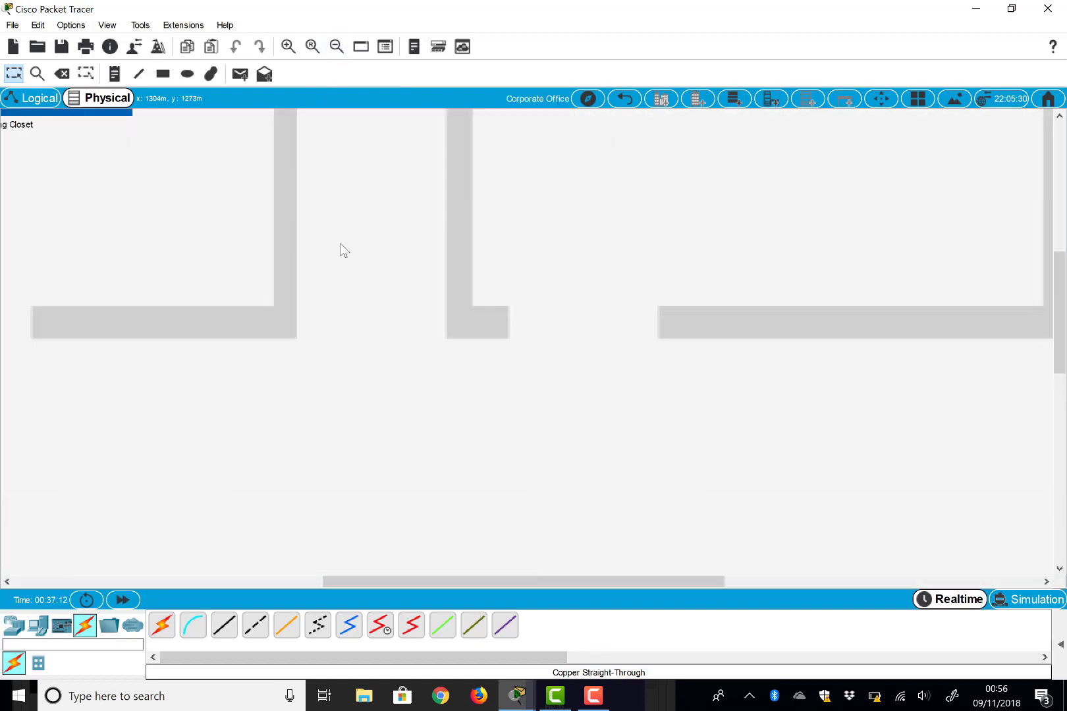
scroll(341, 248, up, 3)
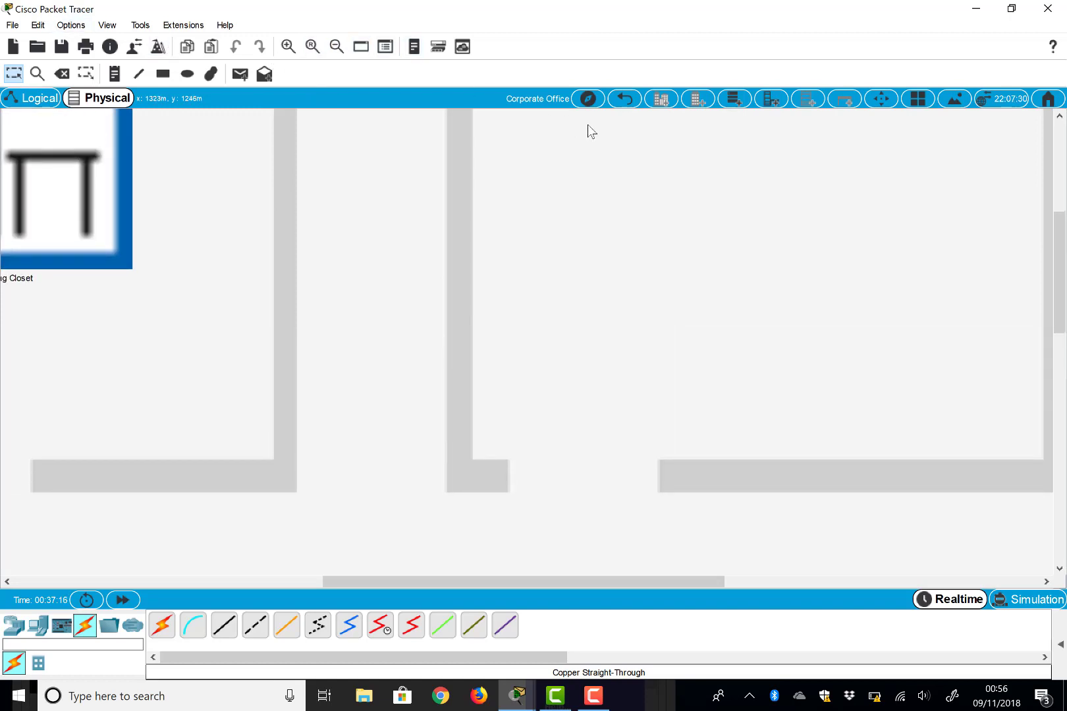
click(614, 109)
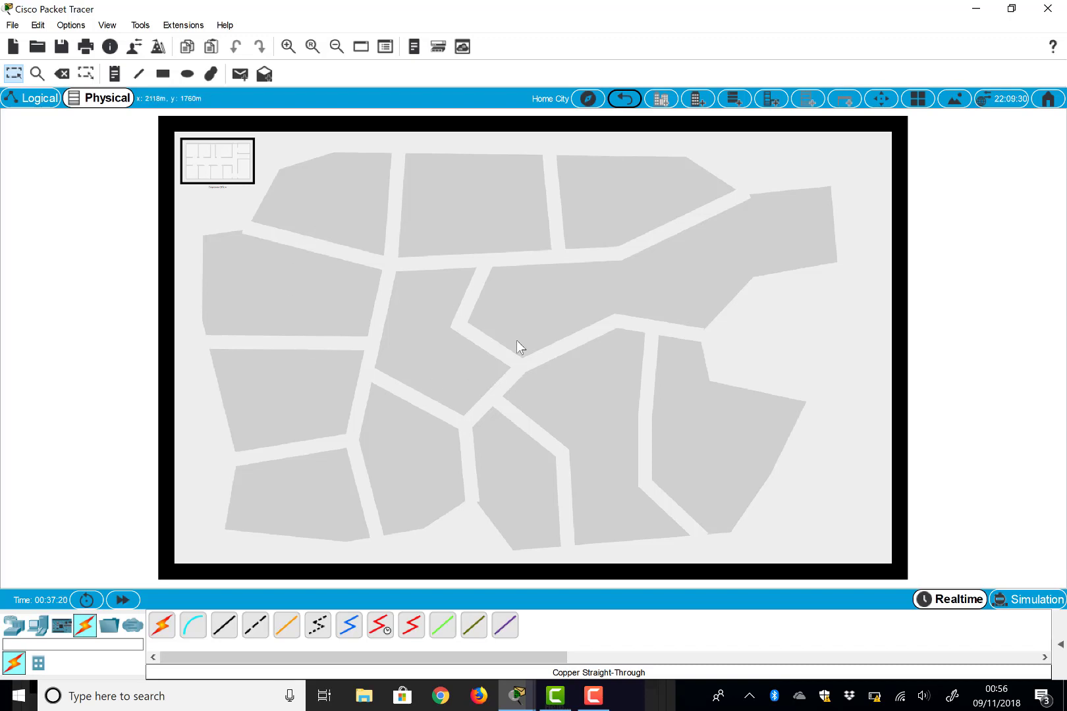
click(626, 100)
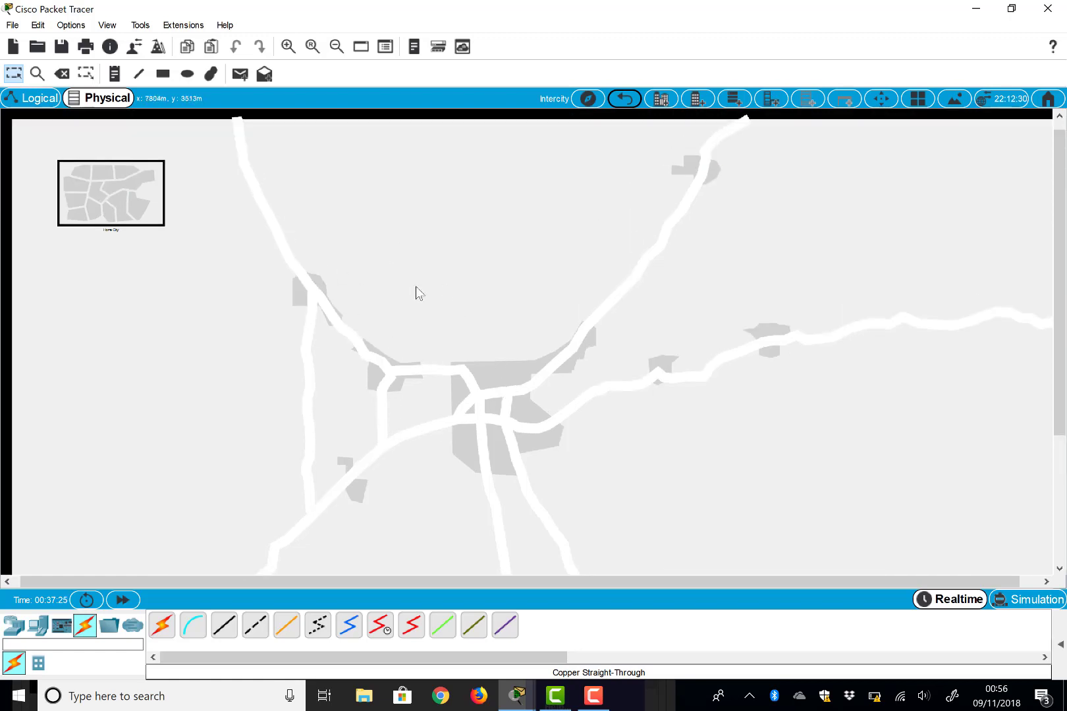
click(111, 194)
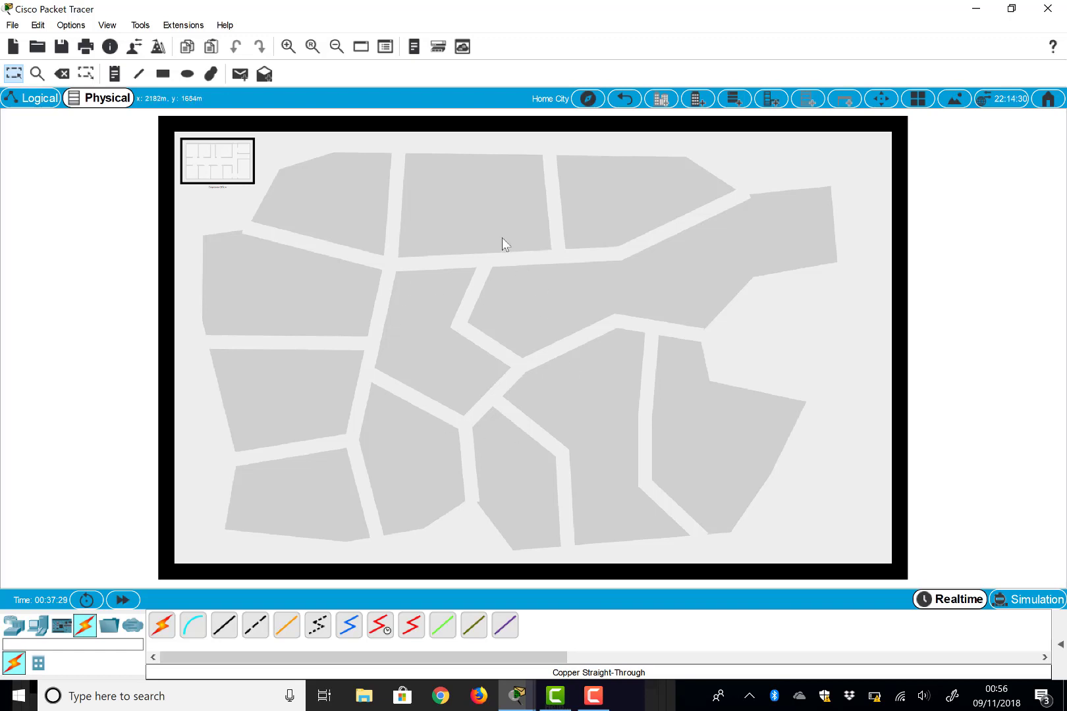
Step: Reopen the Corporate Office floor plan and scroll over it
click(227, 168)
scroll(356, 298, up, 5)
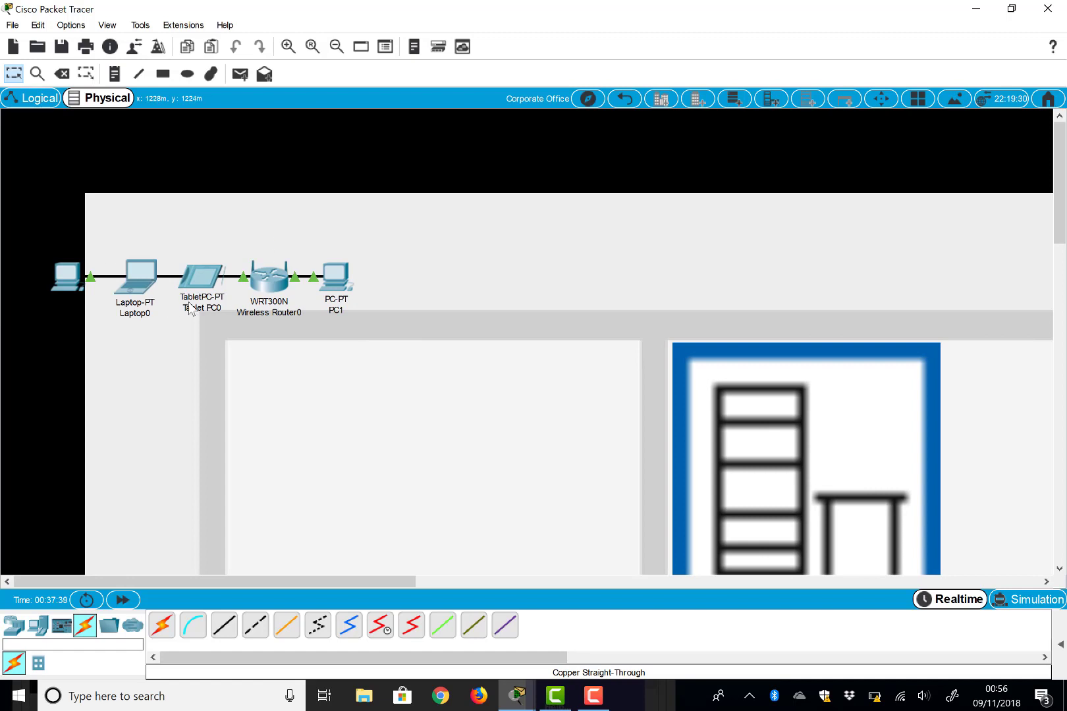
scroll(254, 311, down, 1)
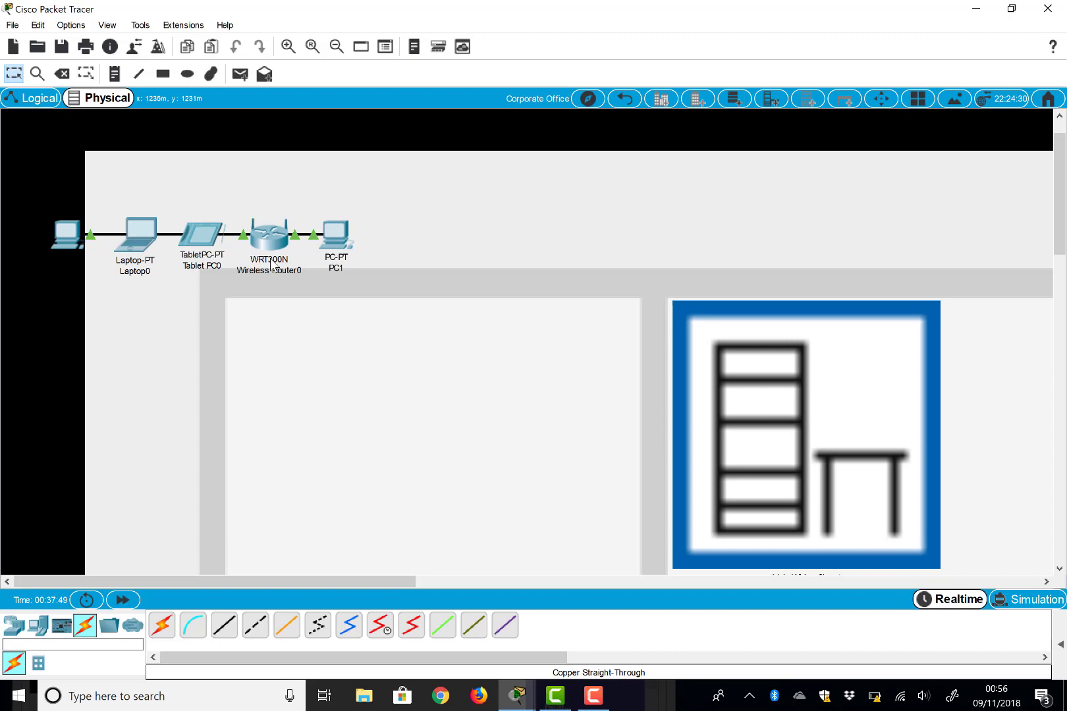
Step: Move Tablet PC0, Wireless Router0 and PC0 into the office room; shift PC1 and Laptop0 right
drag(204, 239, 359, 384)
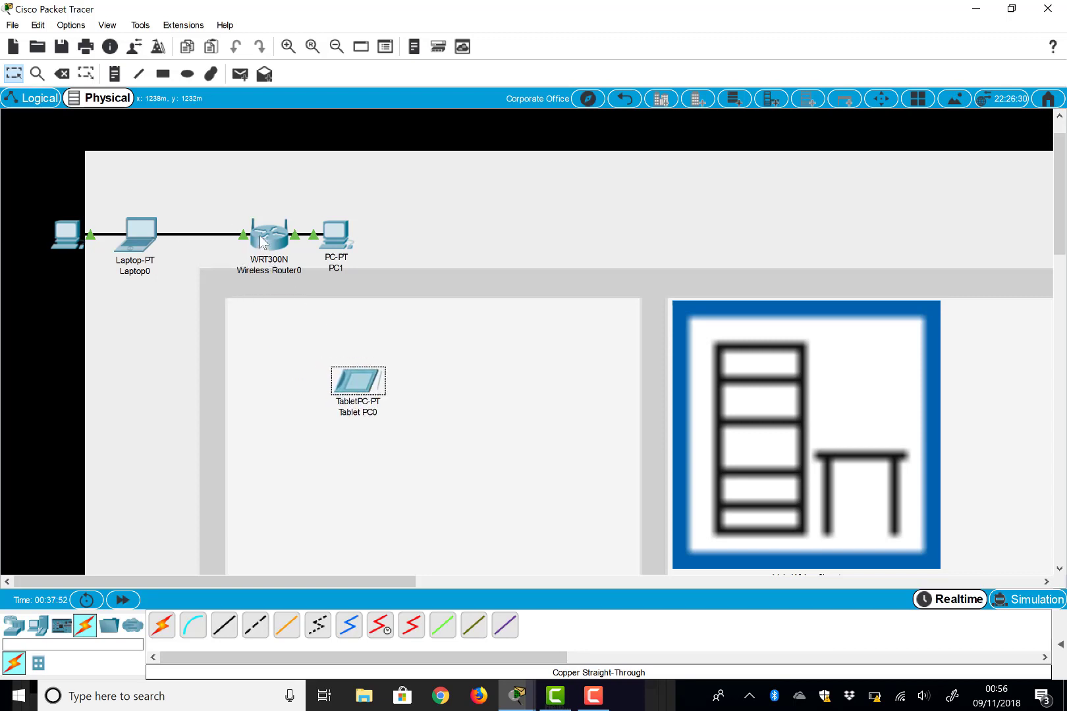
drag(263, 242, 498, 412)
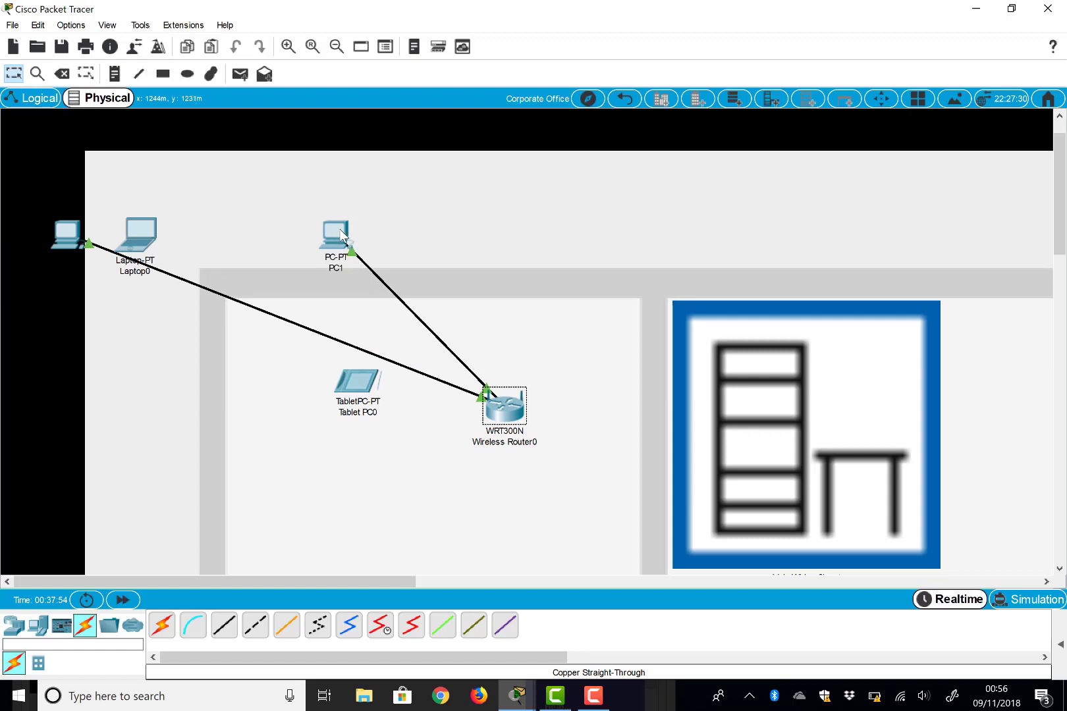
drag(341, 234, 446, 251)
drag(150, 247, 272, 254)
drag(66, 238, 284, 487)
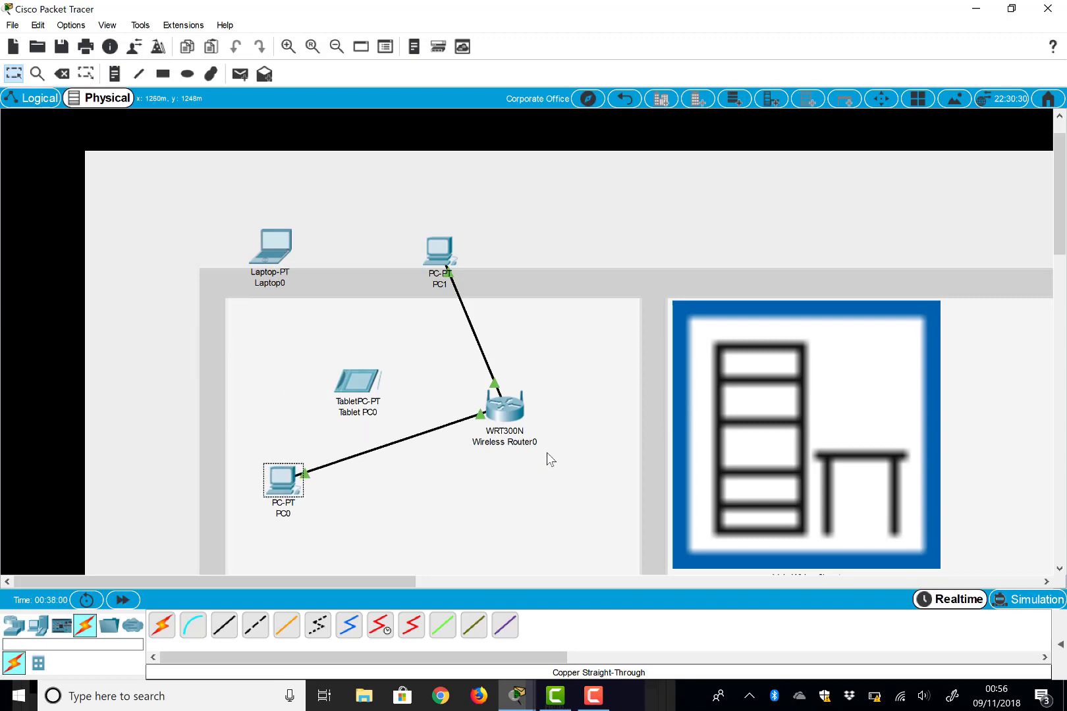
scroll(487, 348, right, 10)
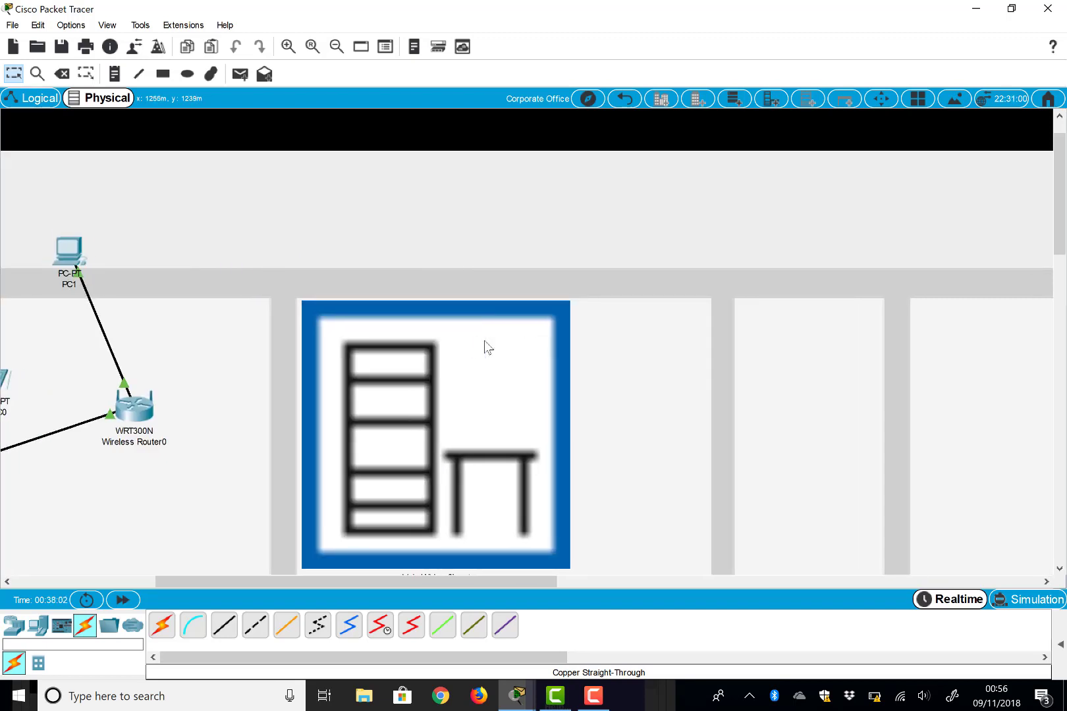
scroll(487, 347, down, 1)
Step: Reopen the recent file CAS-FULL-hack.pkz without saving the current network, and scroll its topology
click(17, 27)
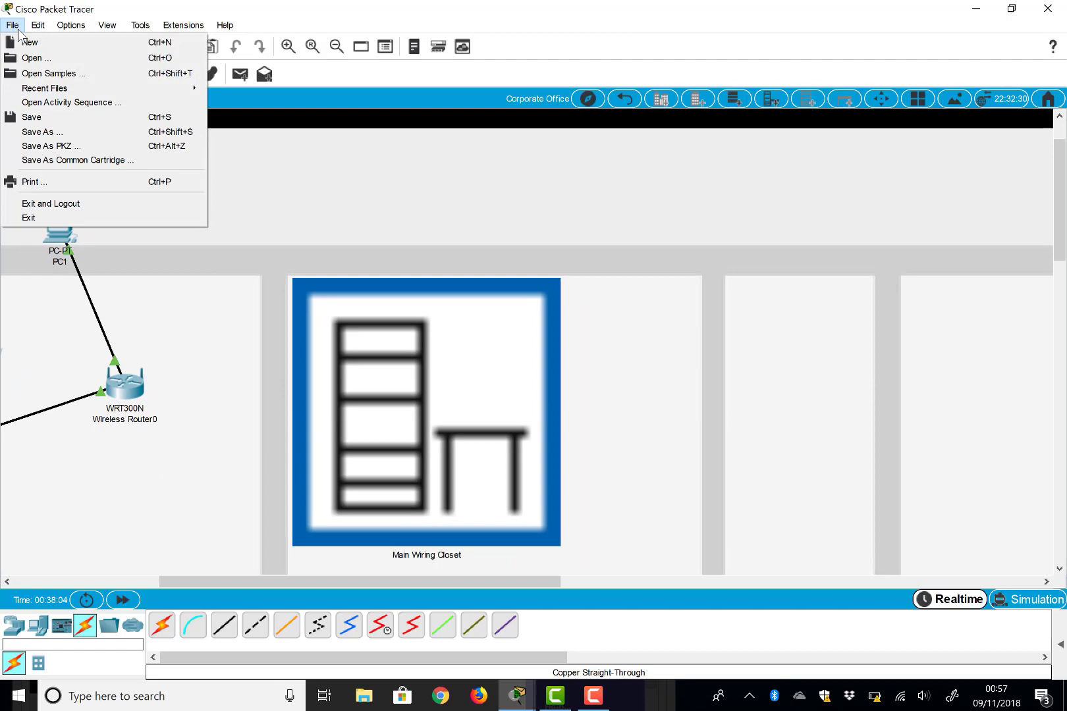
mouse_move(74, 89)
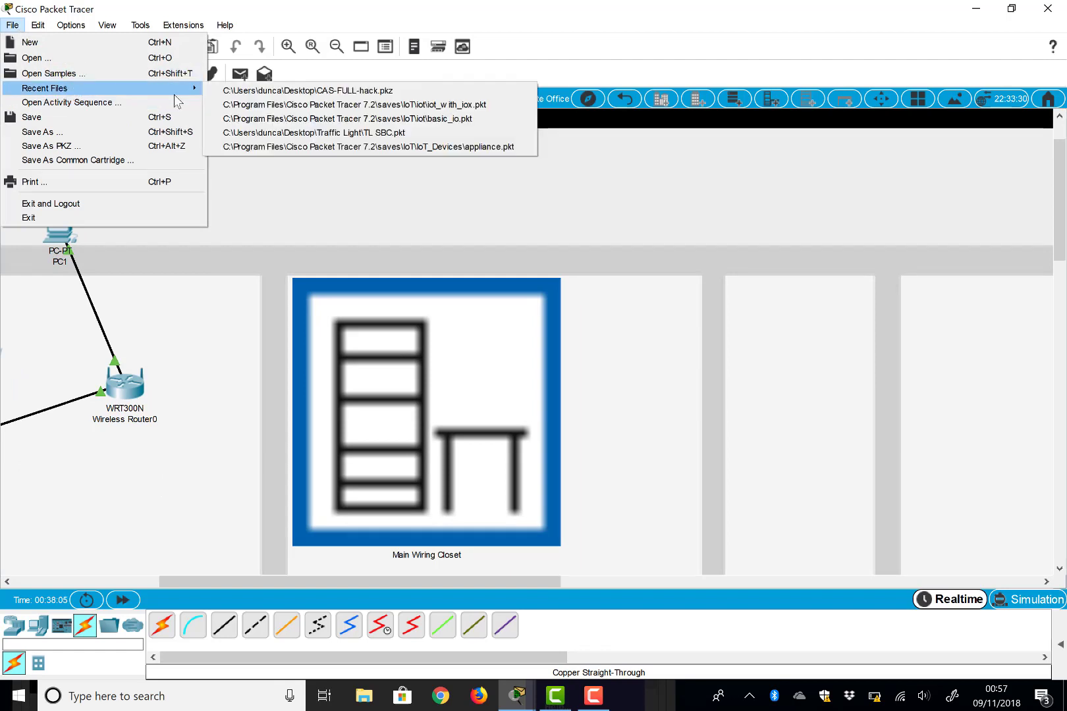
click(250, 91)
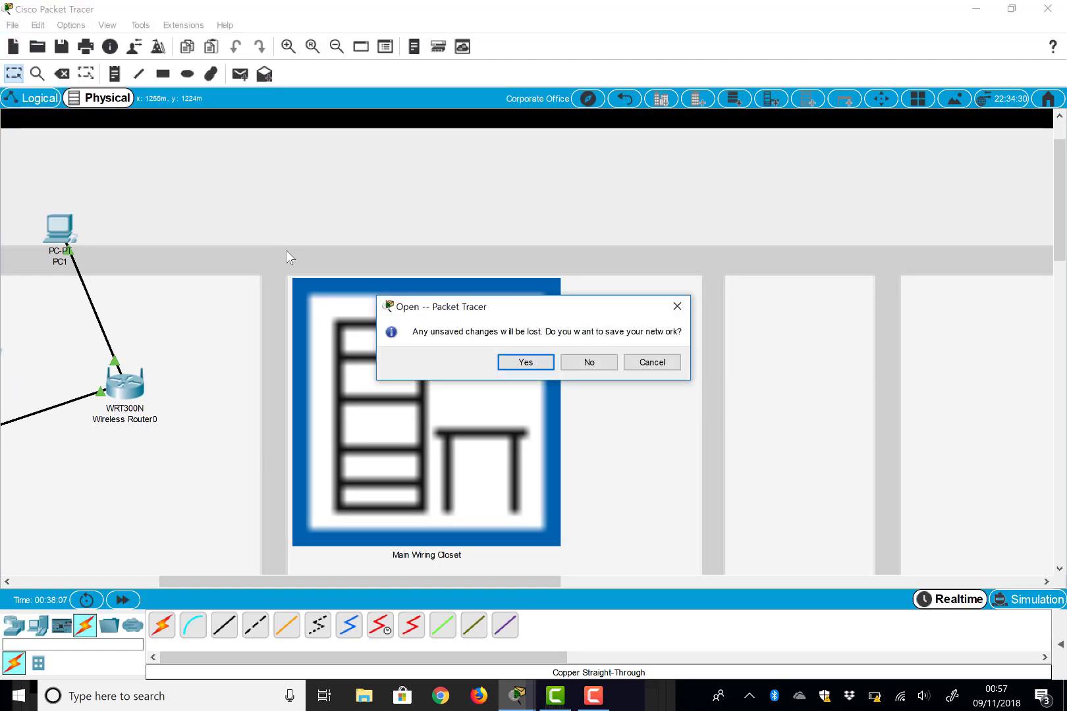
click(584, 362)
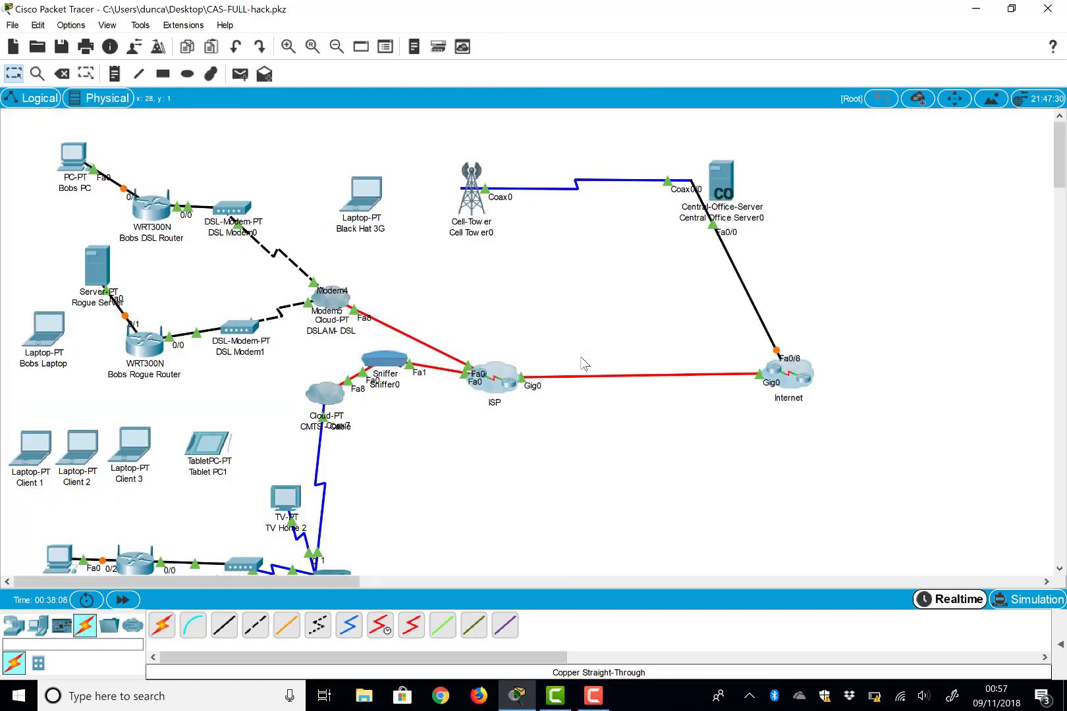
scroll(454, 349, down, 2)
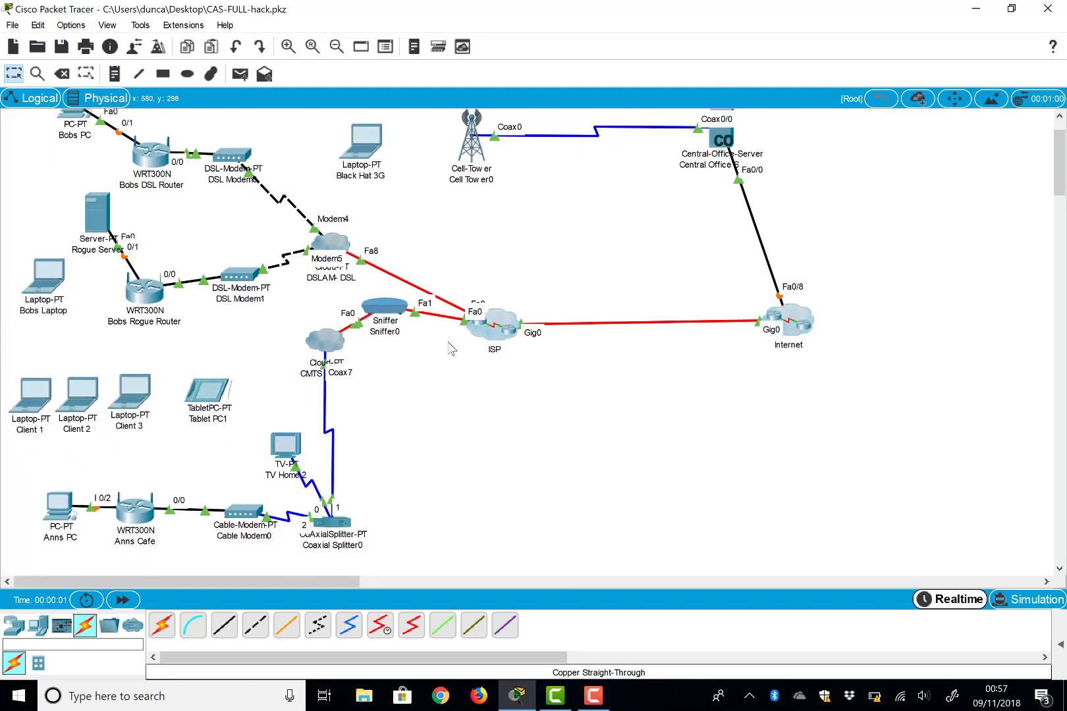
scroll(394, 428, up, 2)
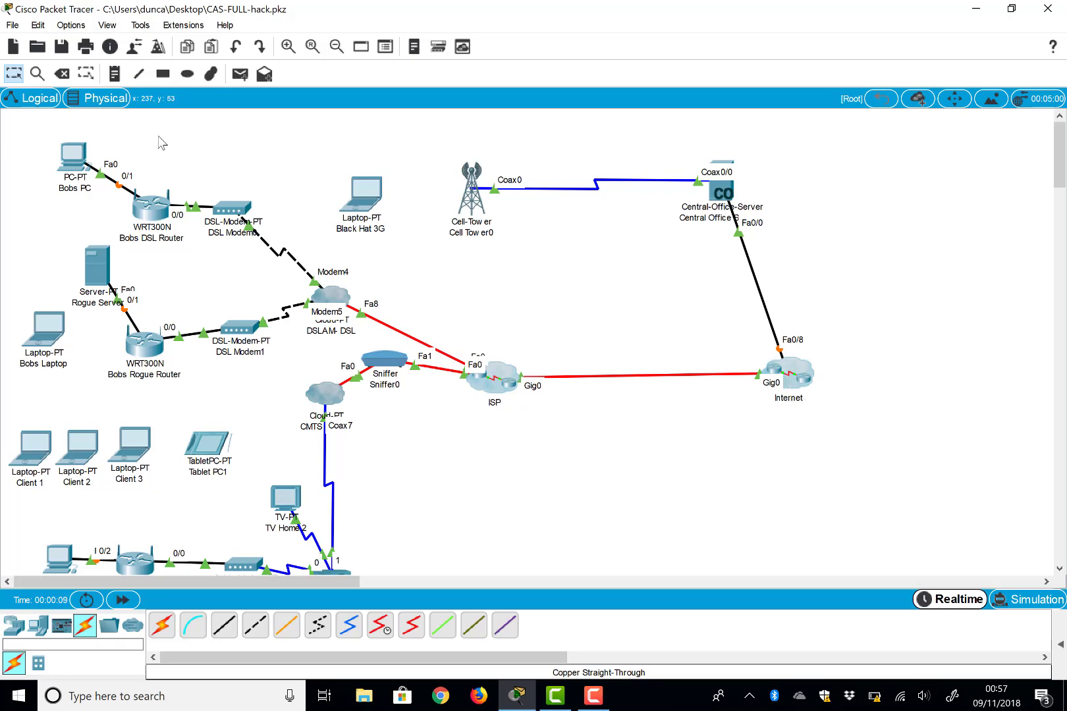
Step: In Physical view, enter the Internet location and scroll through its racks and Central Office Server0
click(110, 101)
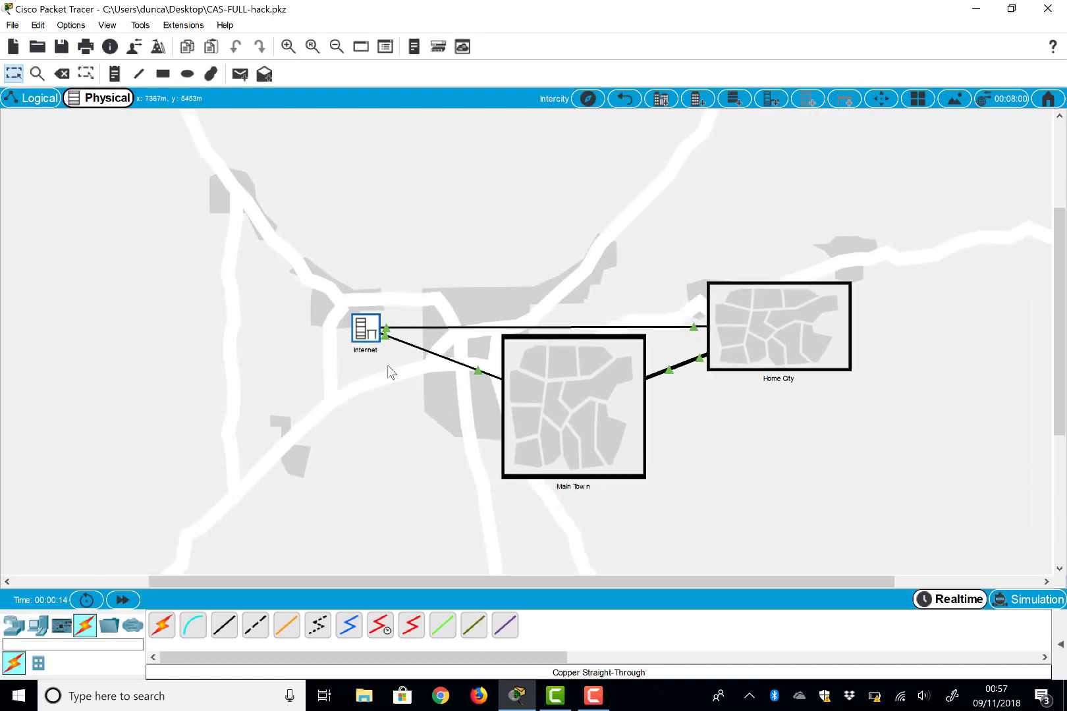
click(360, 326)
click(361, 324)
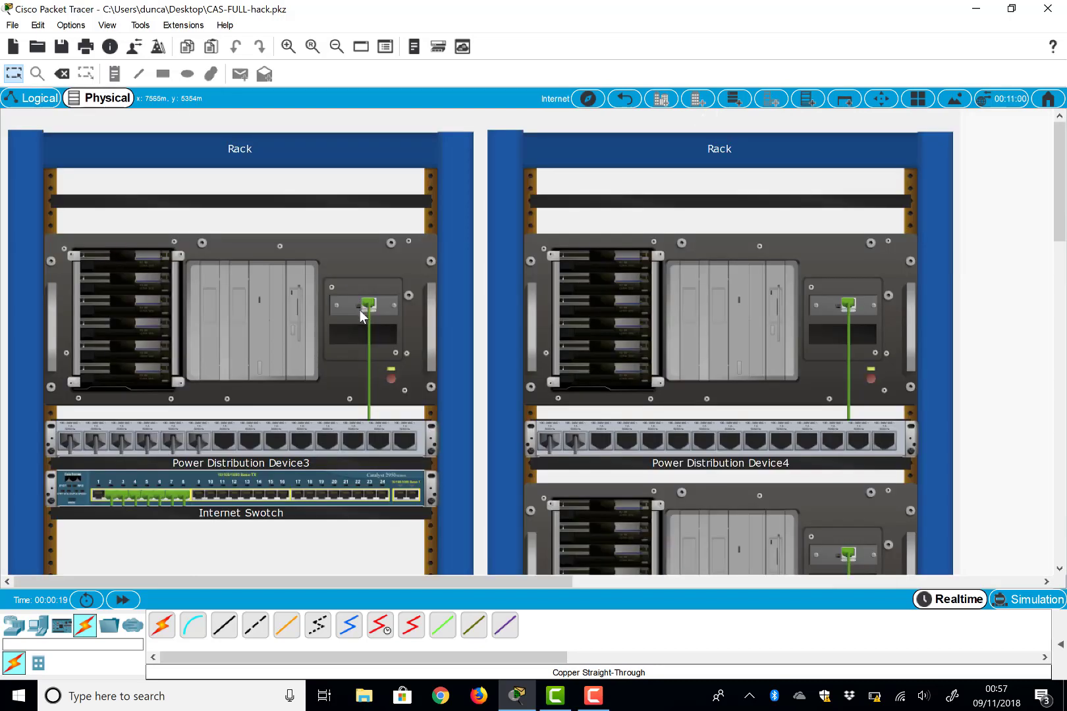
scroll(363, 321, down, 3)
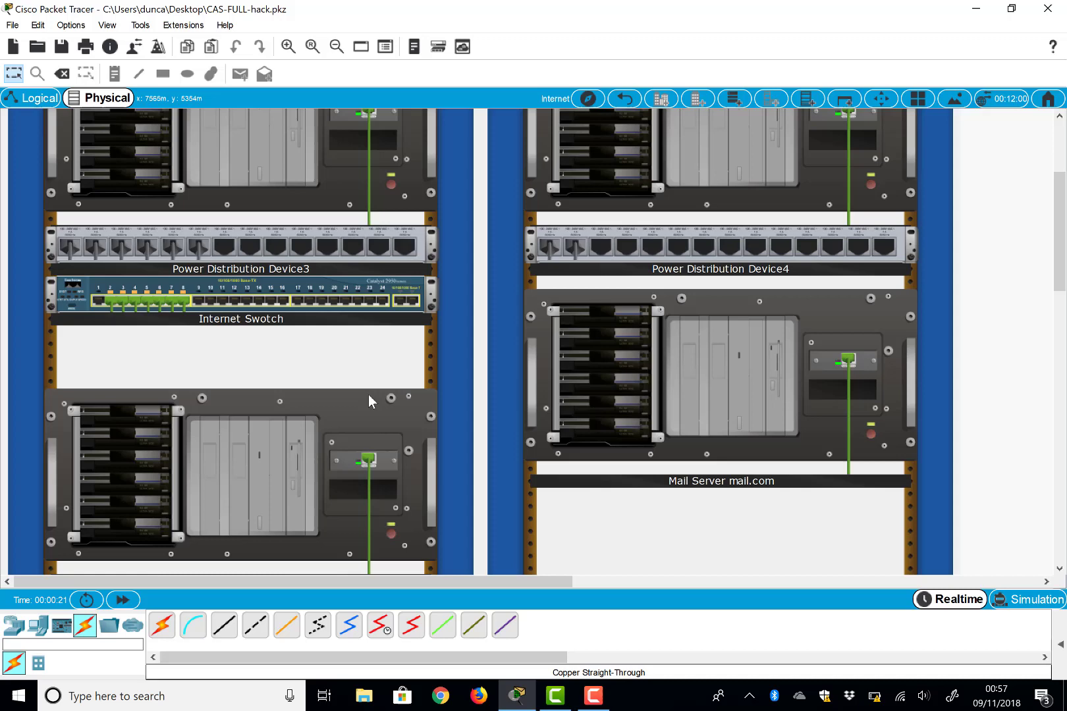
scroll(368, 395, down, 5)
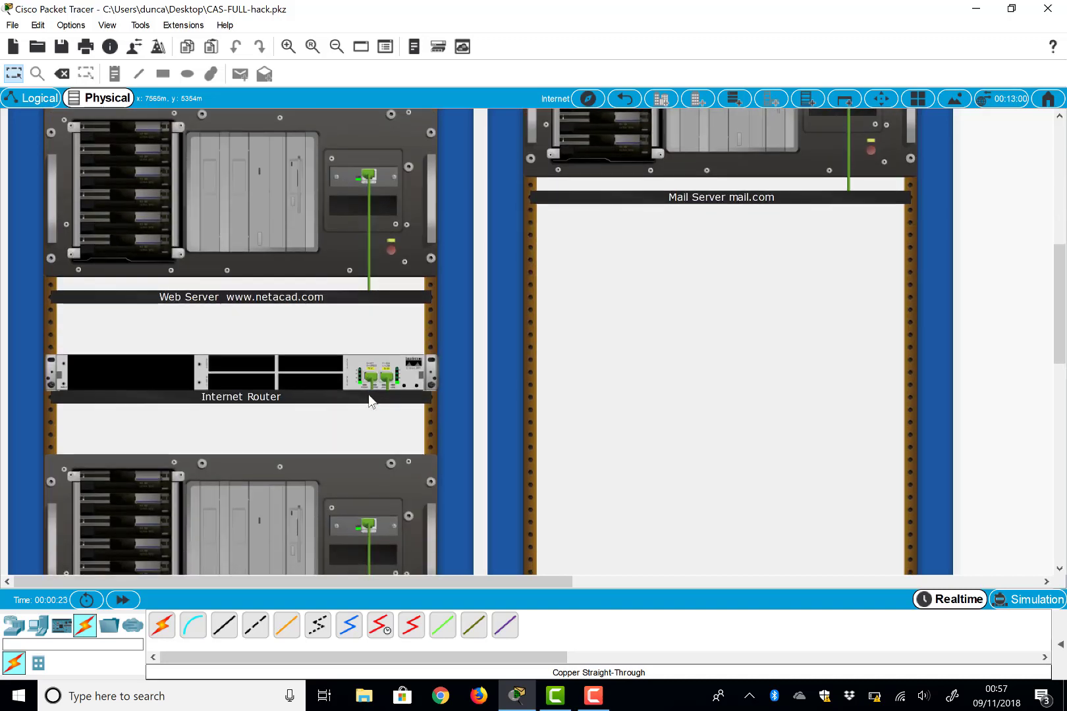
scroll(368, 394, down, 4)
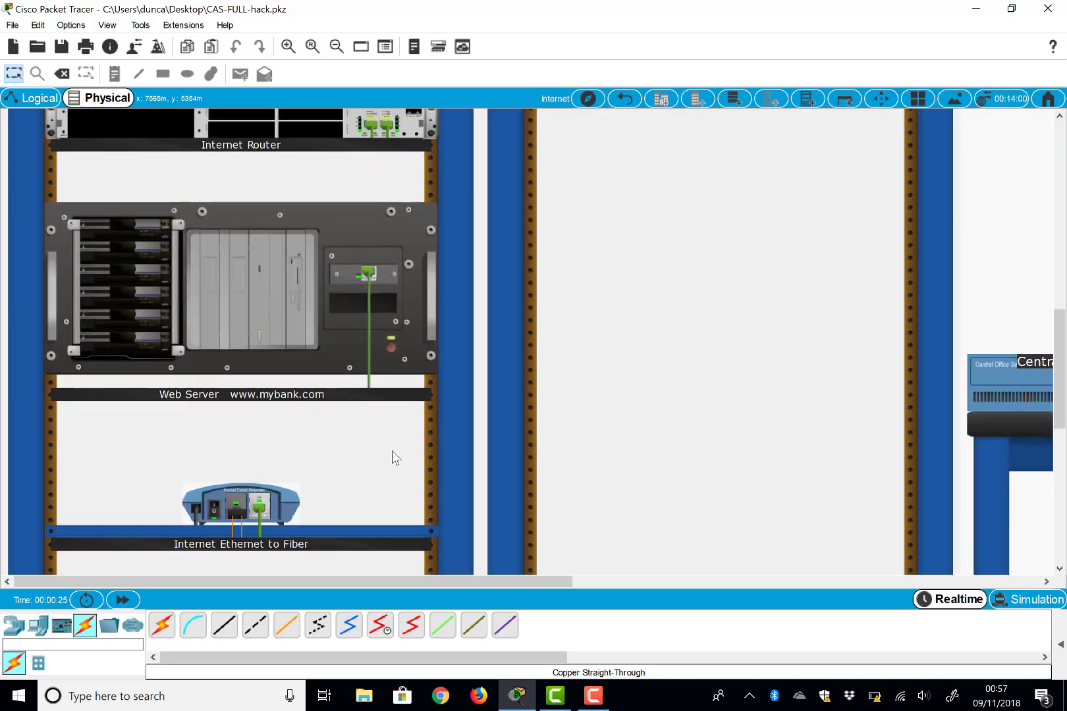
scroll(393, 458, down, 3)
scroll(393, 457, right, 7)
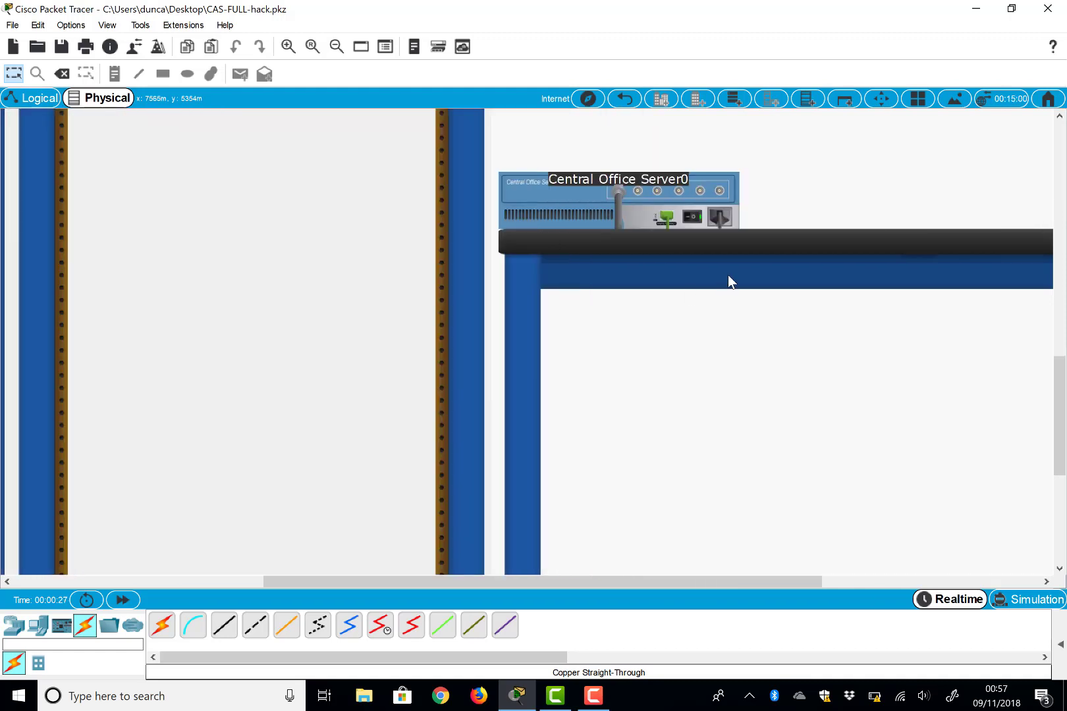
scroll(703, 232, up, 3)
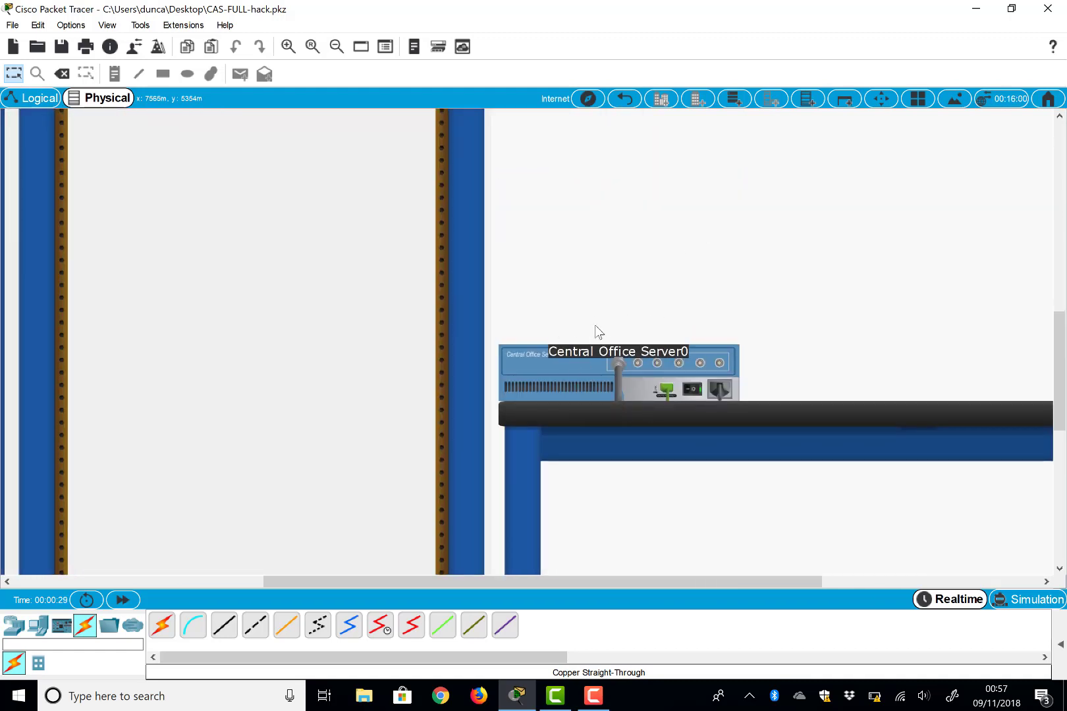
Step: Go back to the intercity map and open the Home City area
click(623, 100)
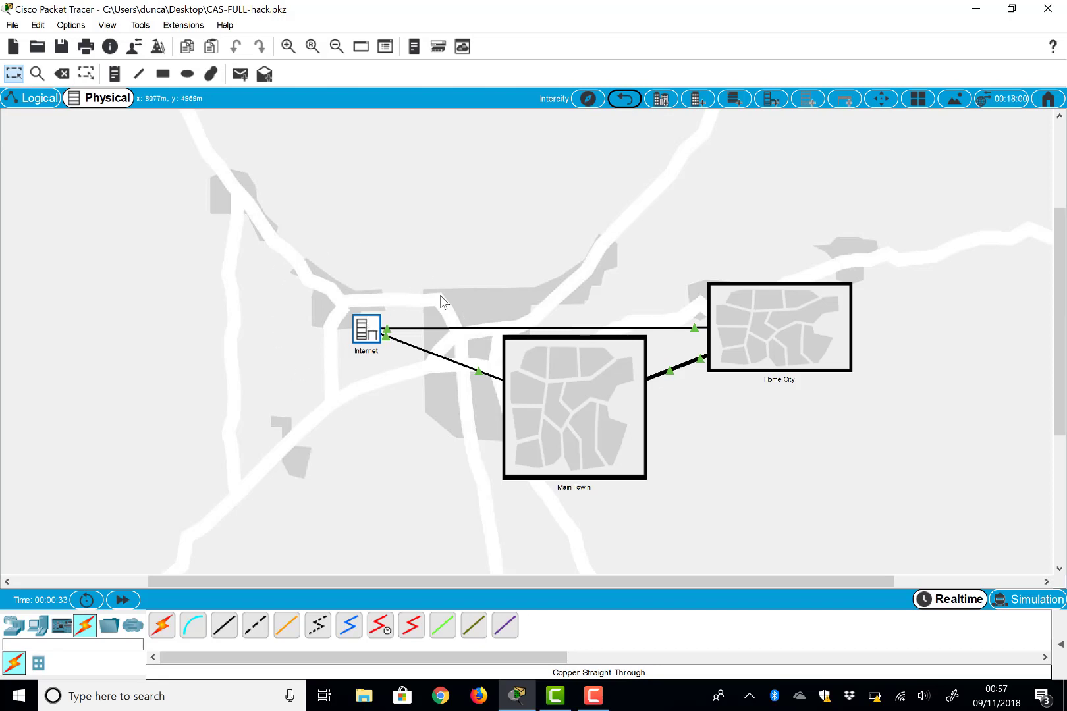
scroll(441, 296, right, 4)
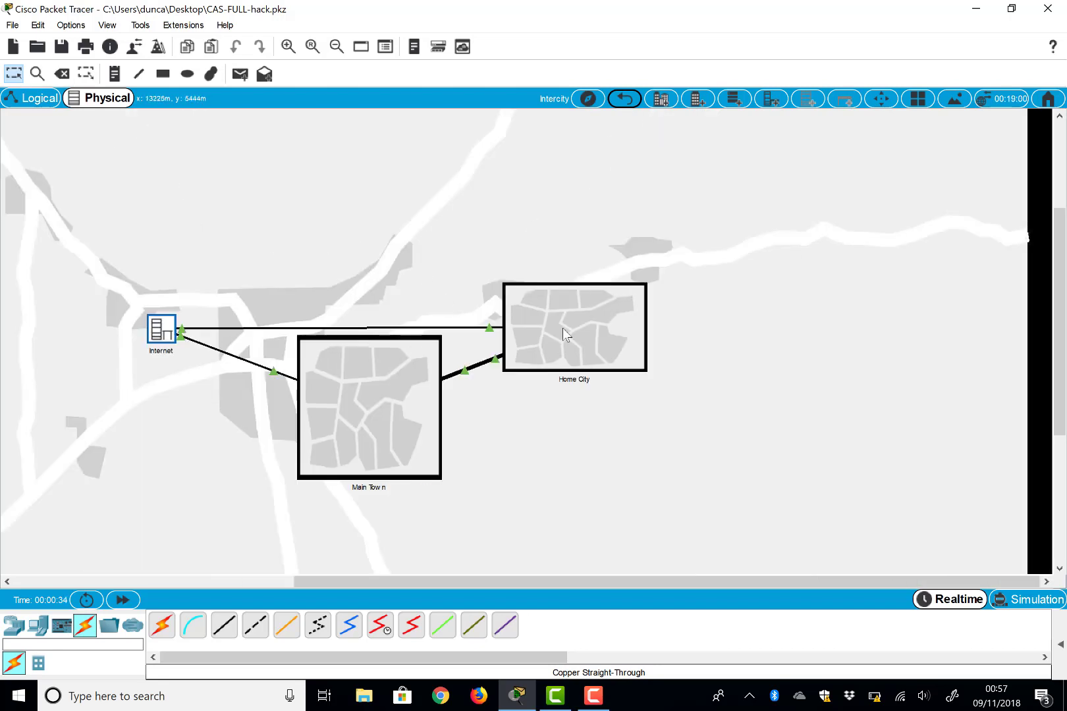
click(563, 328)
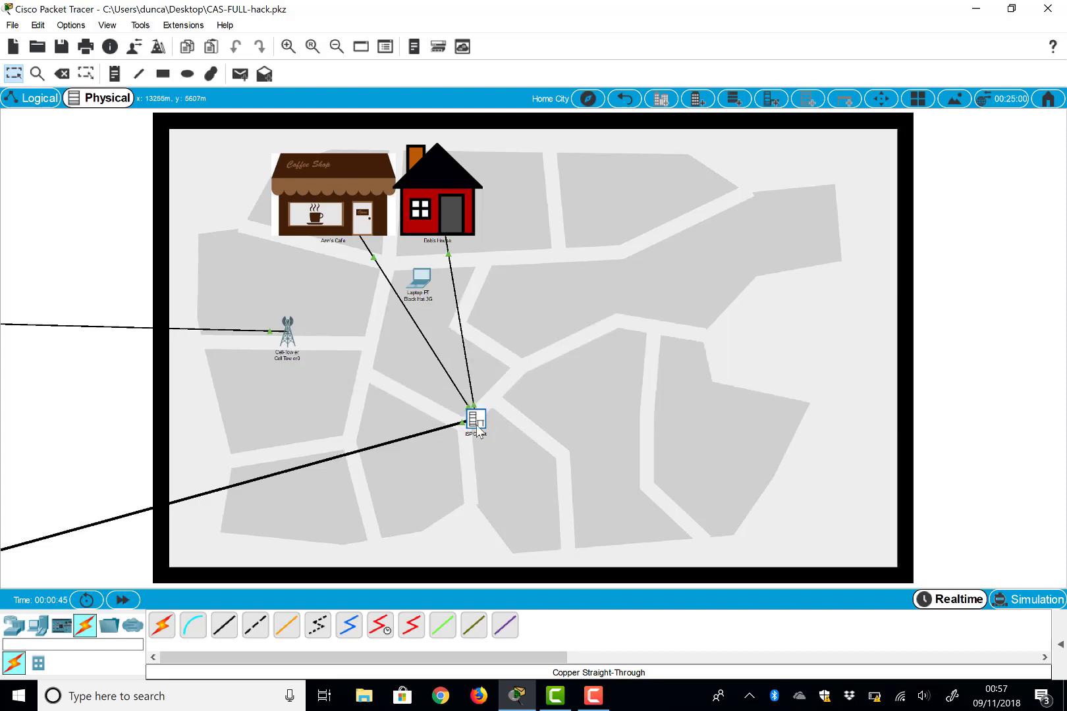
Step: Enter the café, peek into Cafe Closet, dismiss the low-battery popup, and return to the café
double_click(351, 226)
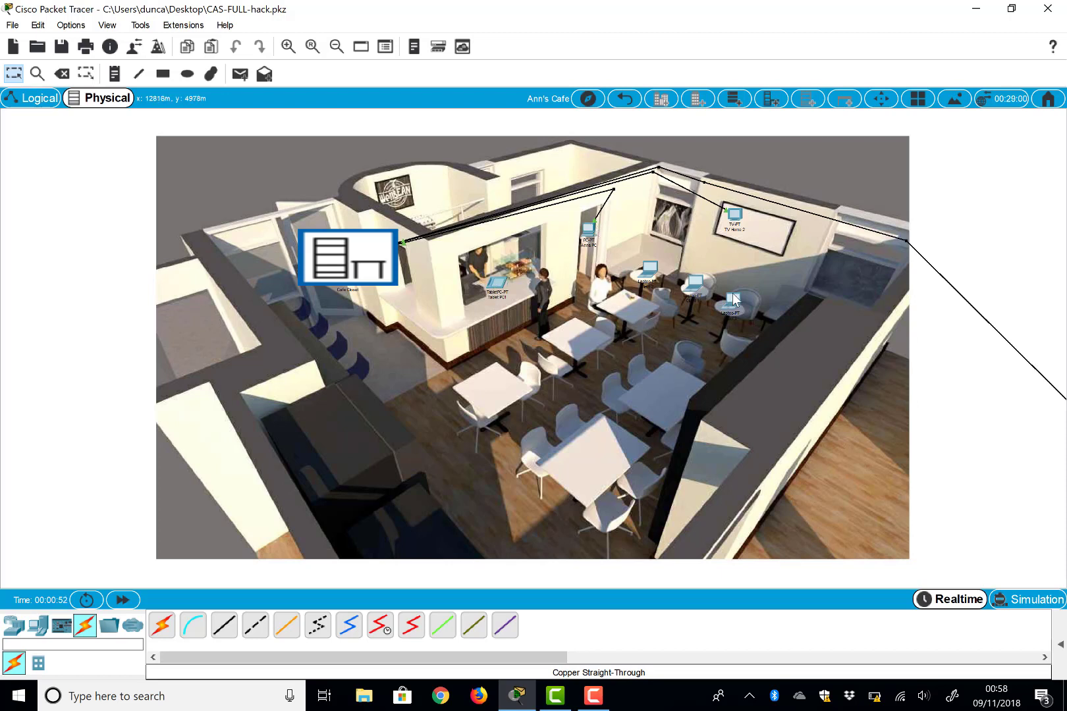
click(342, 257)
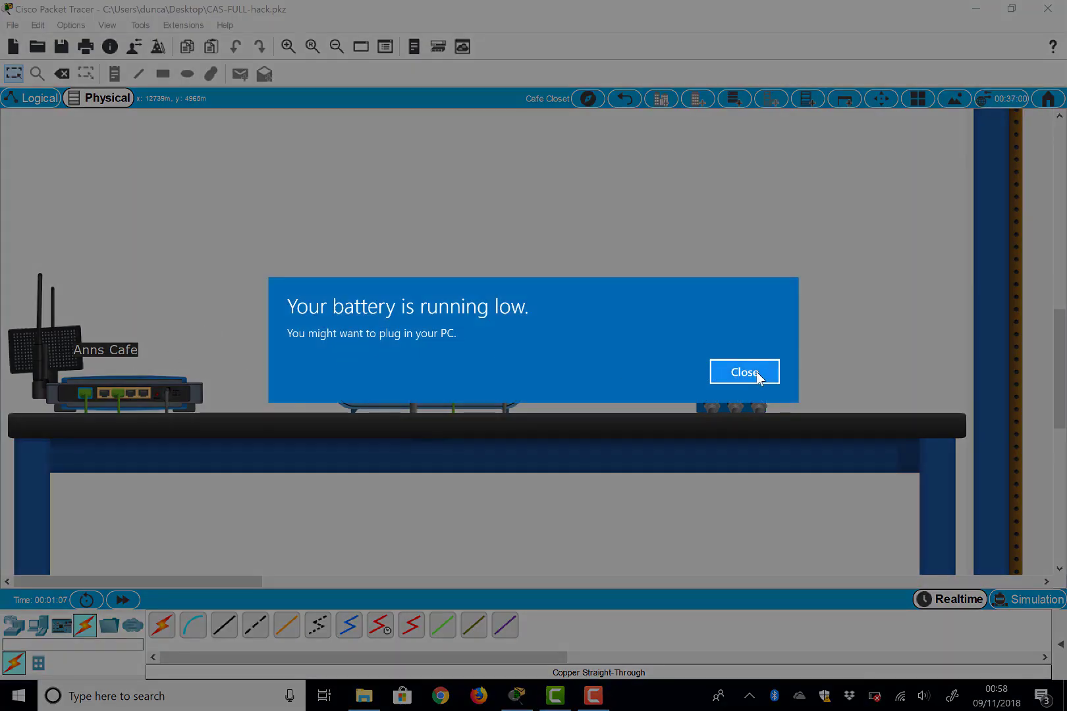
click(757, 377)
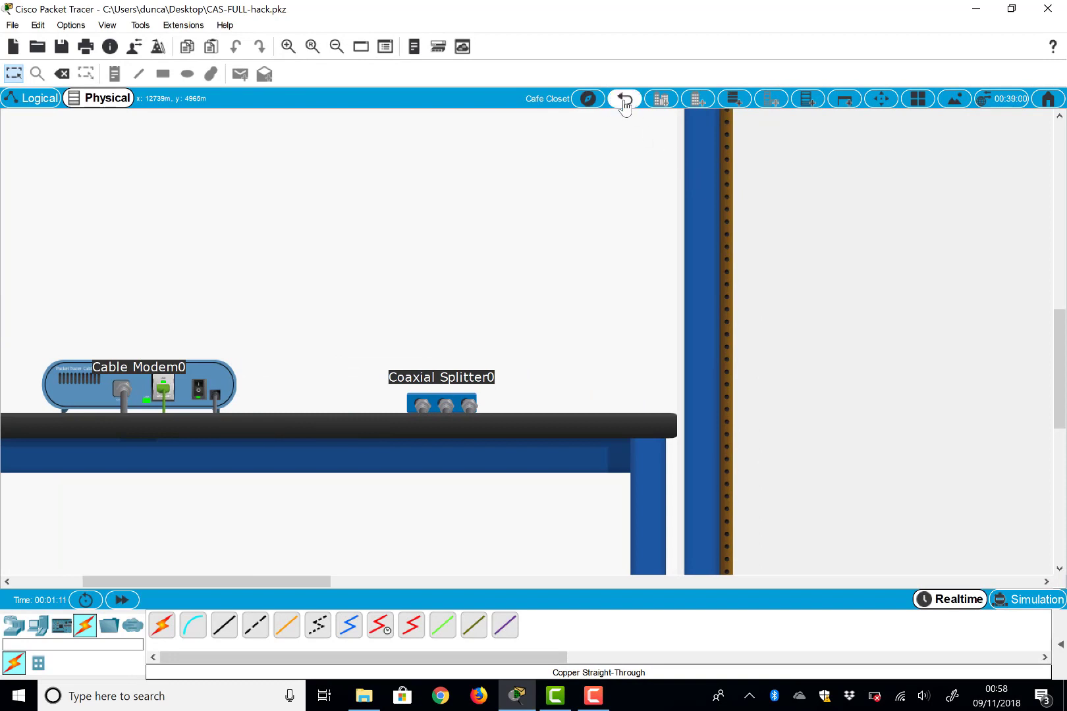
click(624, 98)
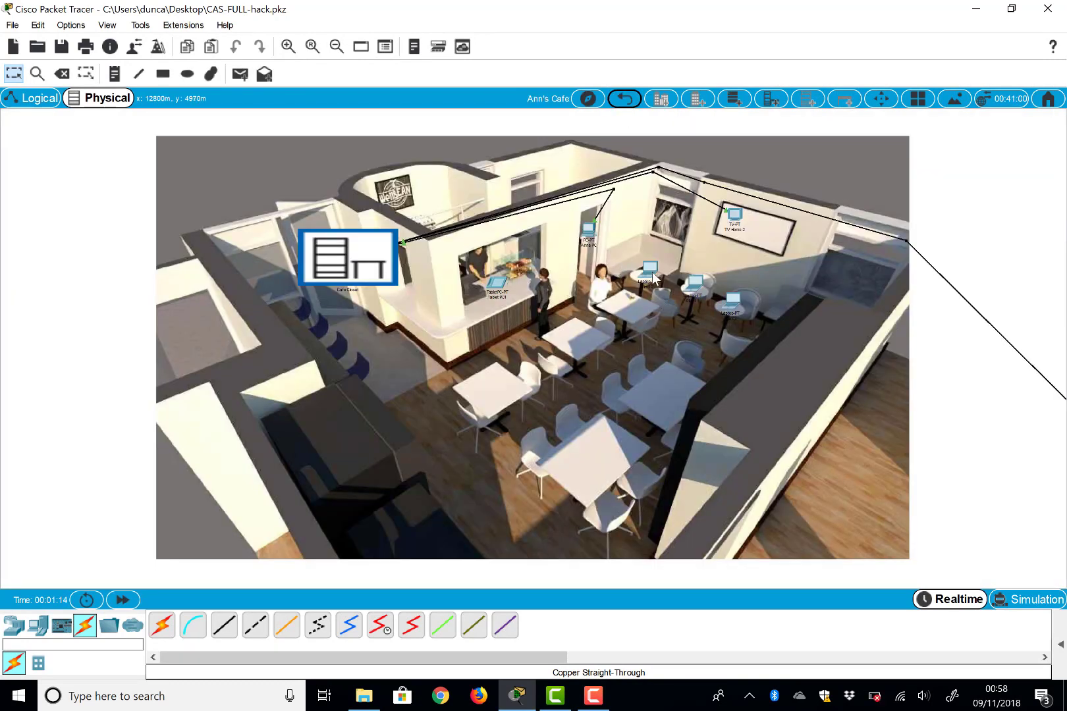
Step: Open the Web Browser on the Client 2 laptop's Desktop
mouse_move(653, 280)
mouse_down()
mouse_move(643, 285)
mouse_move(649, 273)
mouse_up()
click(650, 280)
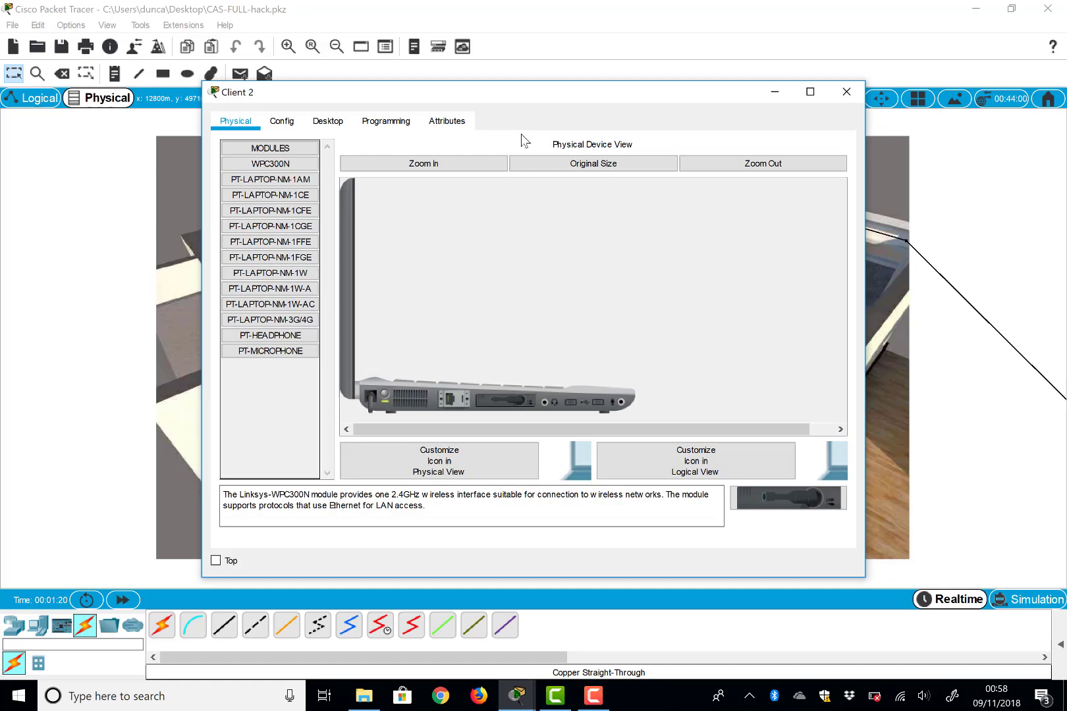
click(327, 121)
click(768, 177)
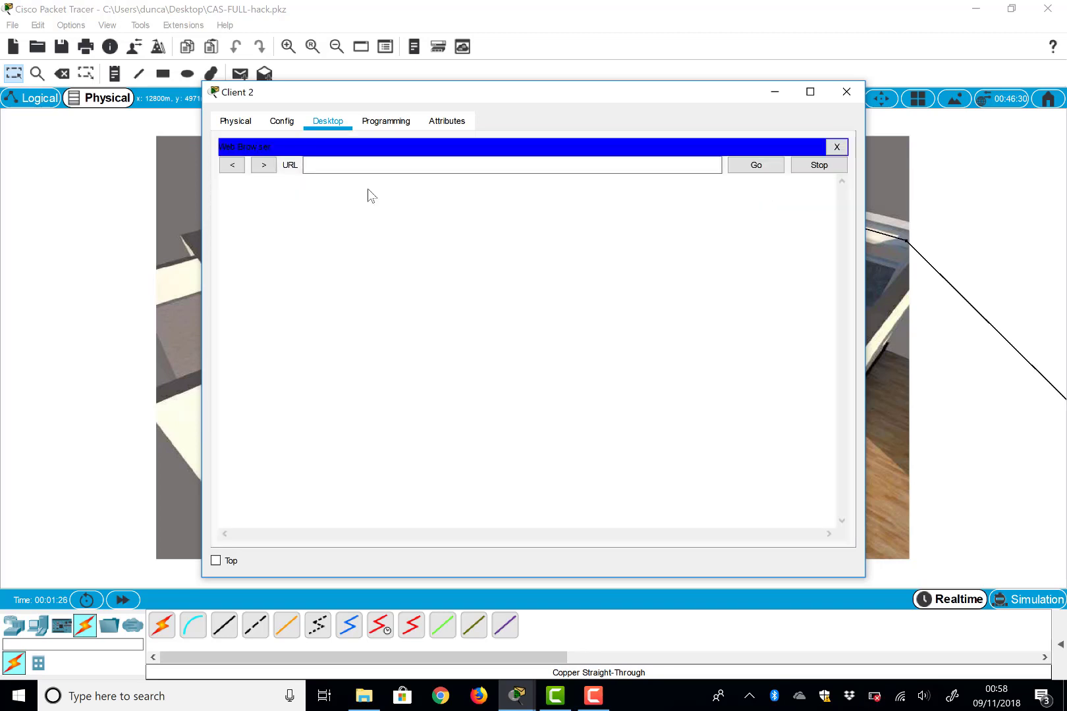
click(346, 165)
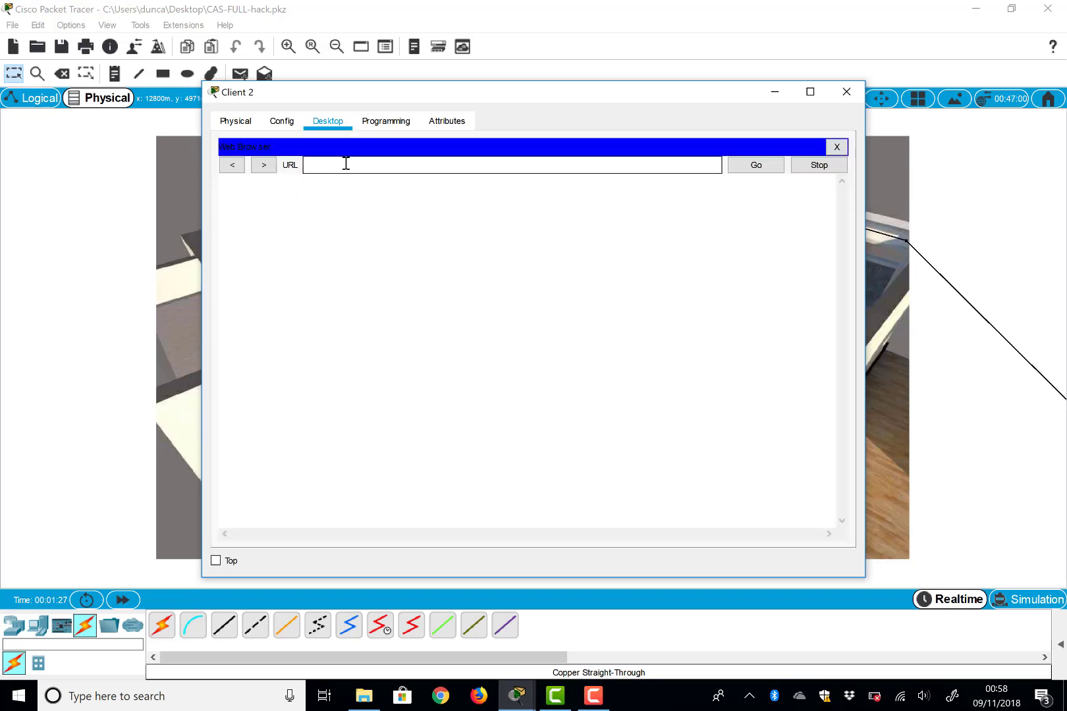
text(www.bcu.ac.uk)
key(Return)
click(741, 166)
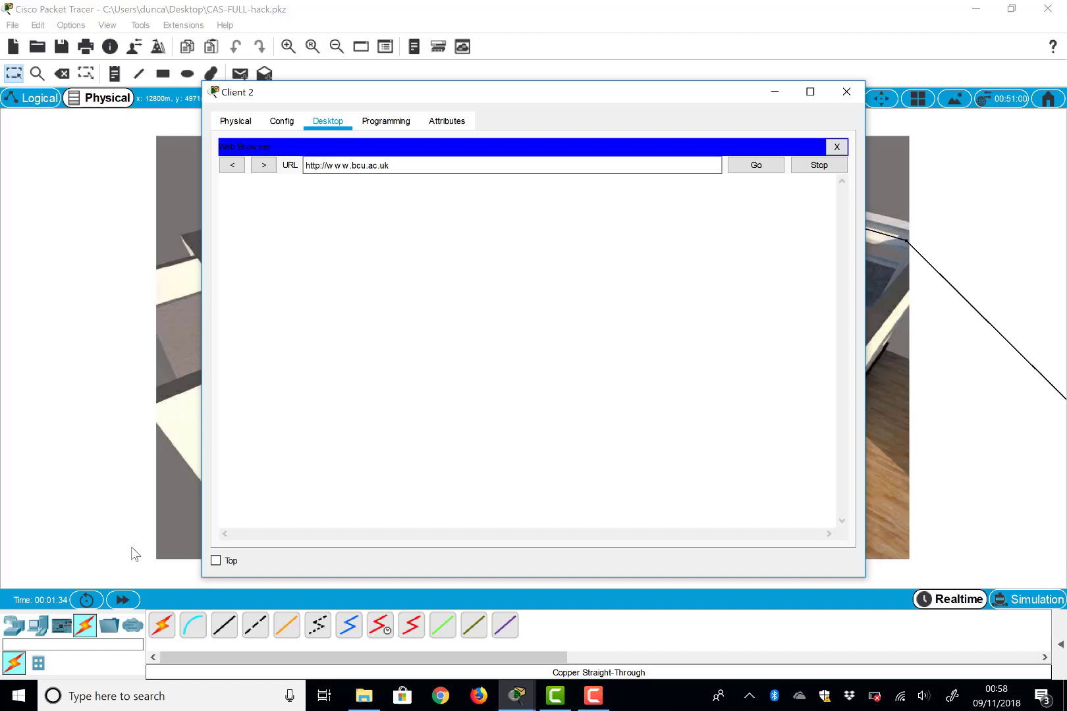
click(118, 601)
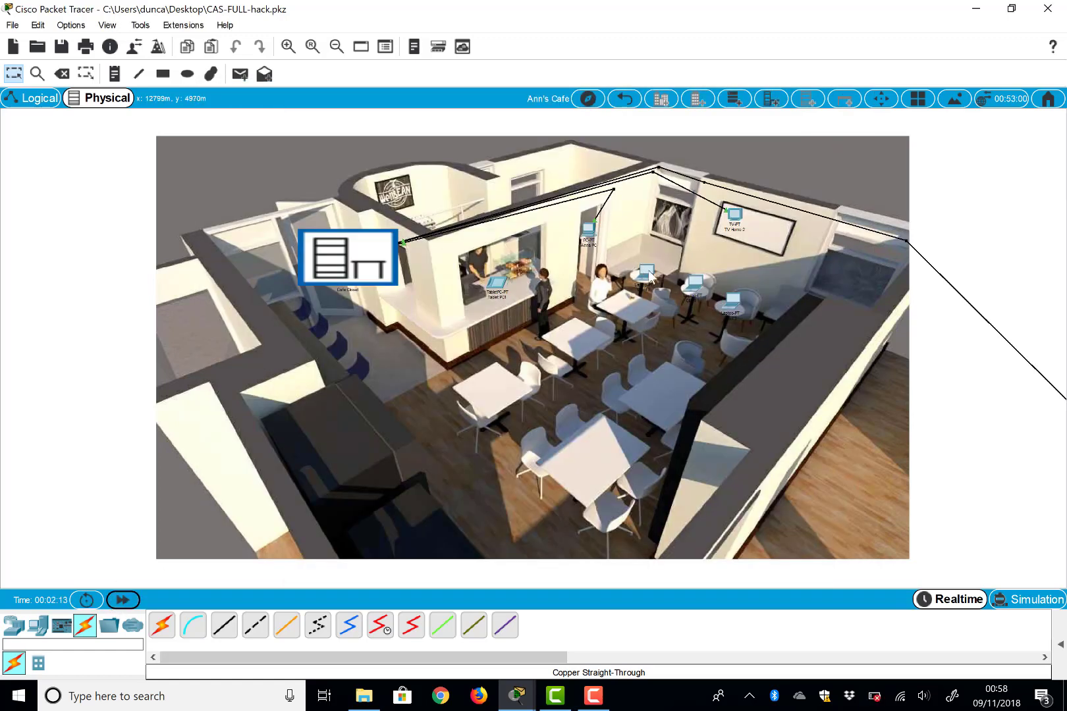
click(729, 303)
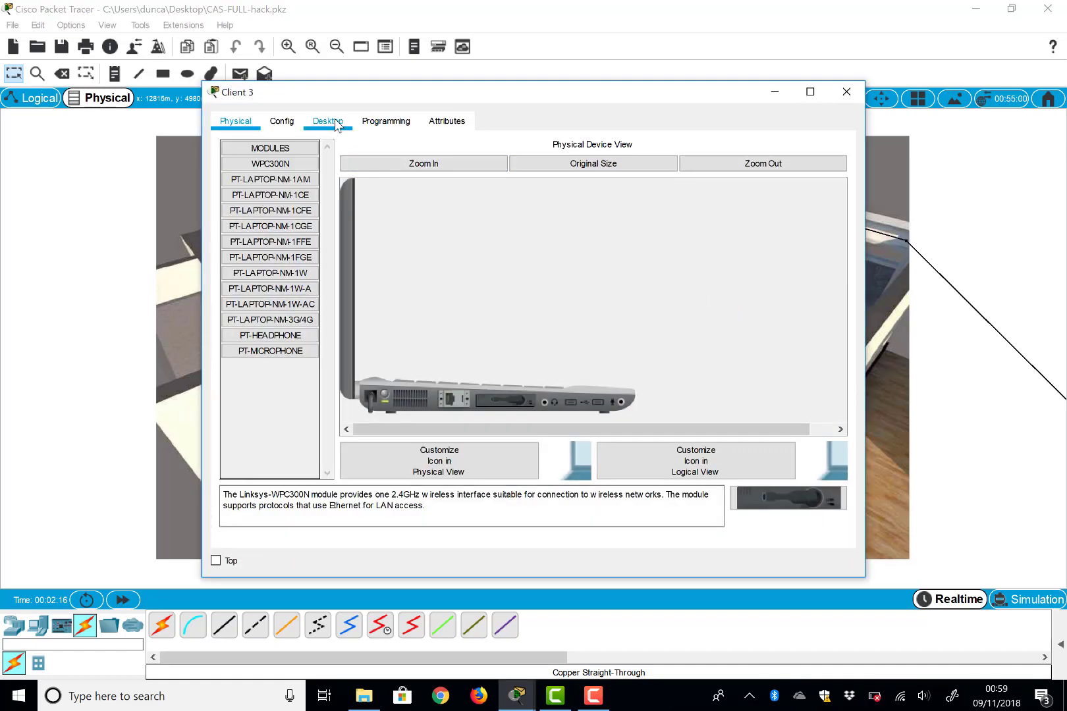
click(334, 120)
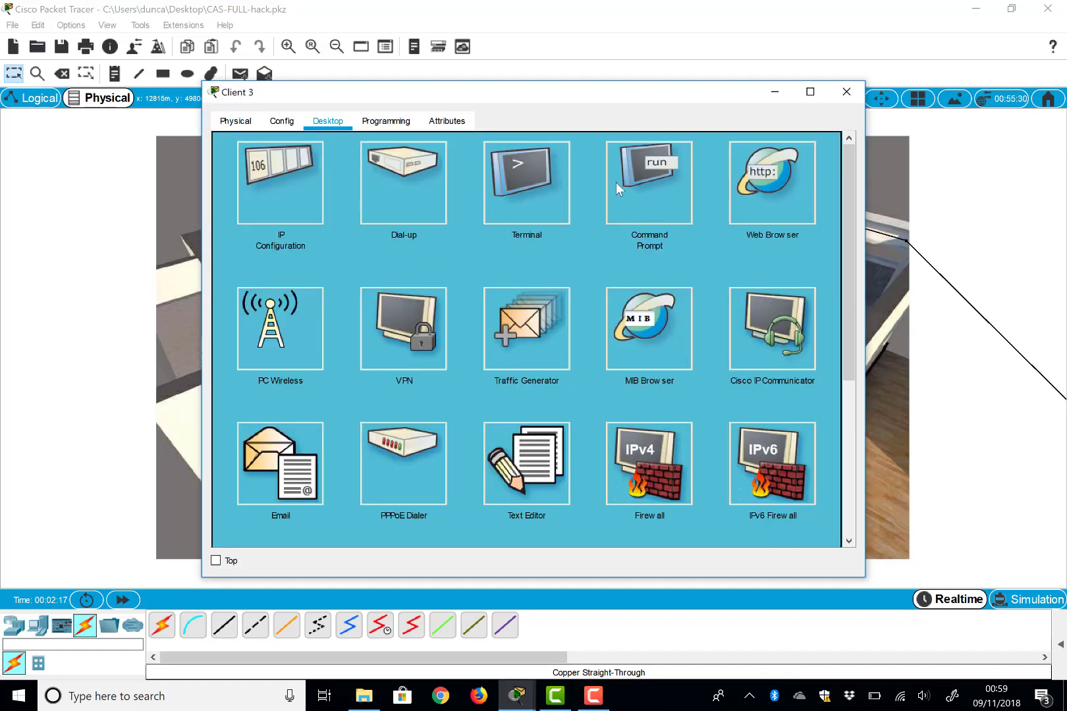
click(767, 175)
click(437, 164)
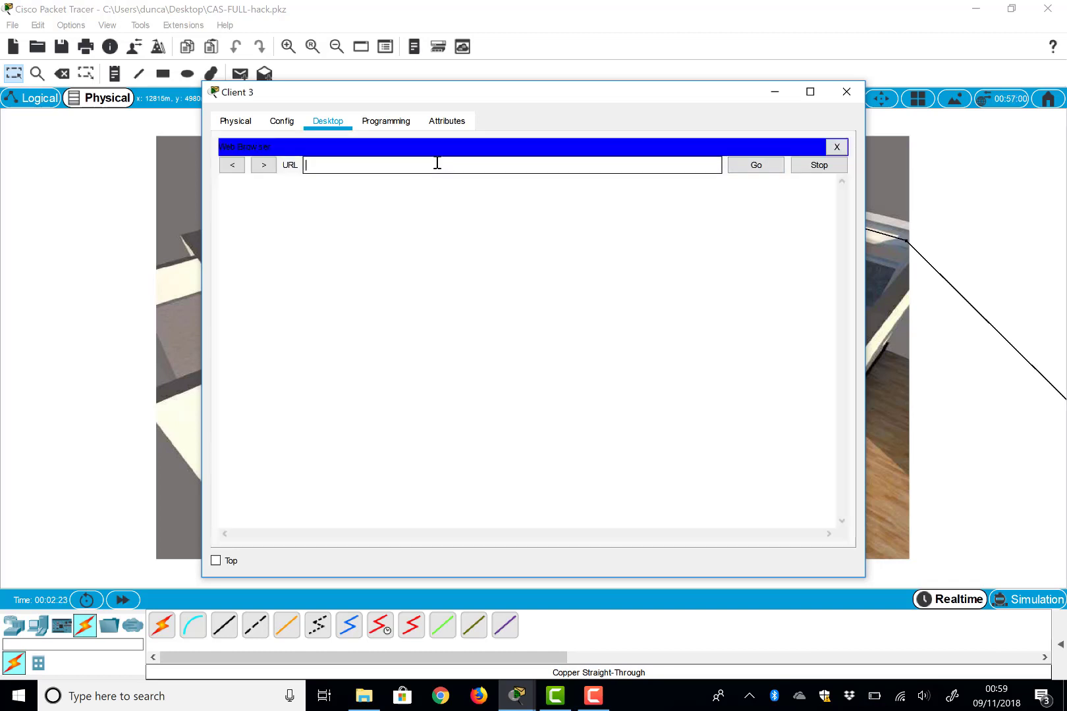
text(www.bcu.ac.uk)
key(Return)
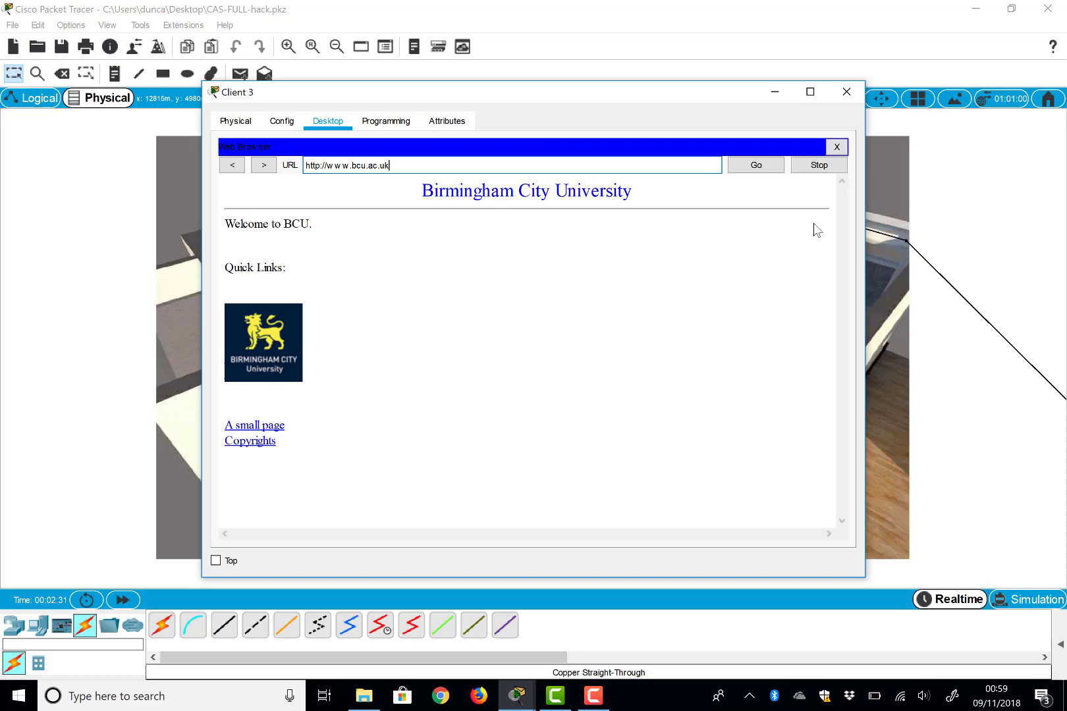
click(846, 93)
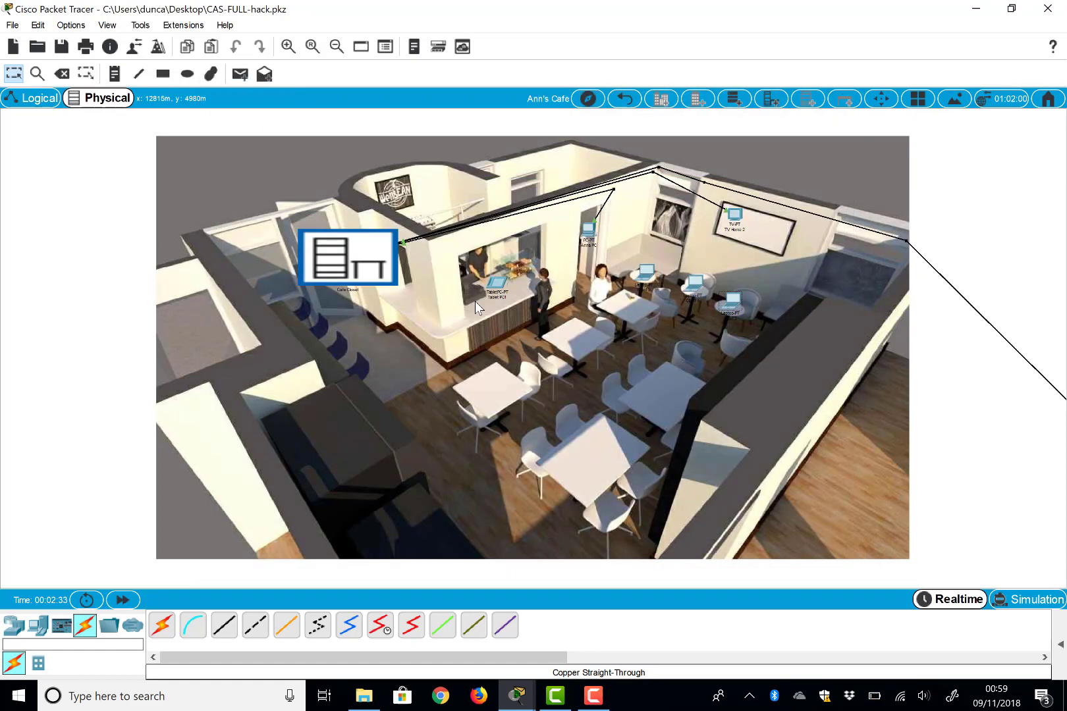